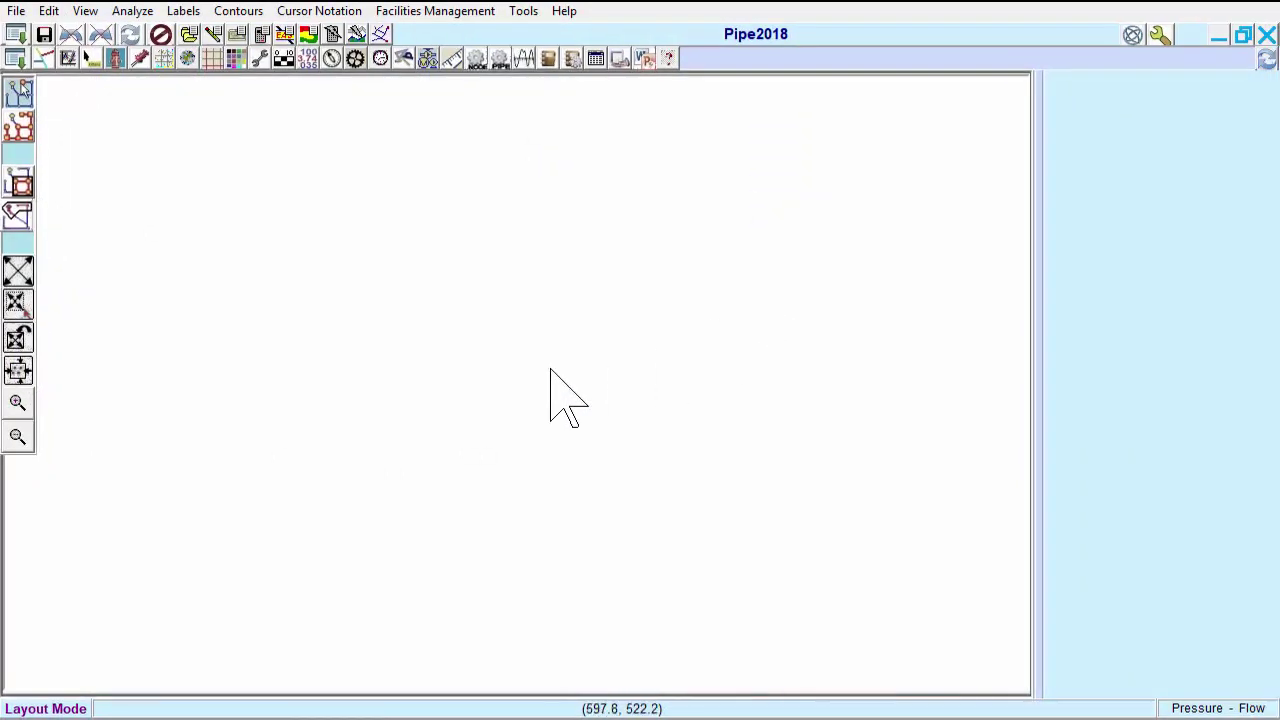
# Step: Start an ArcView shapefile import from Import Export, declining to save the current file
pyautogui.click(190, 48)
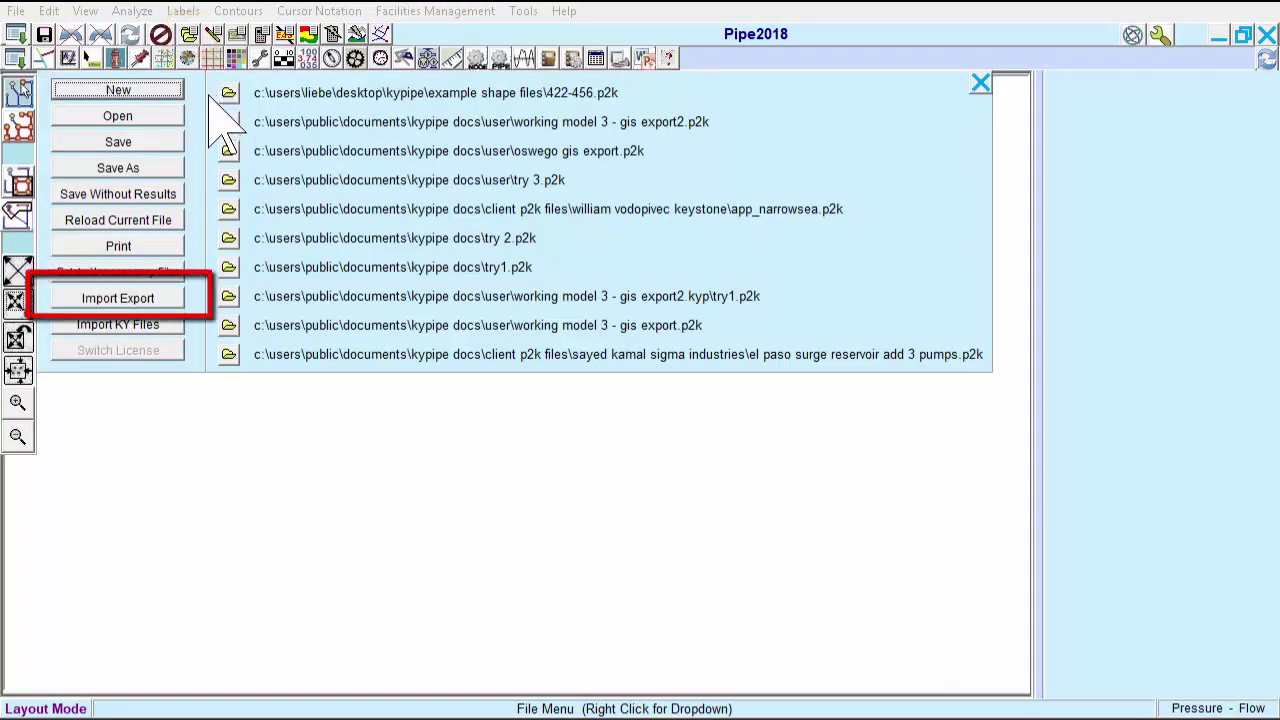
pyautogui.click(170, 298)
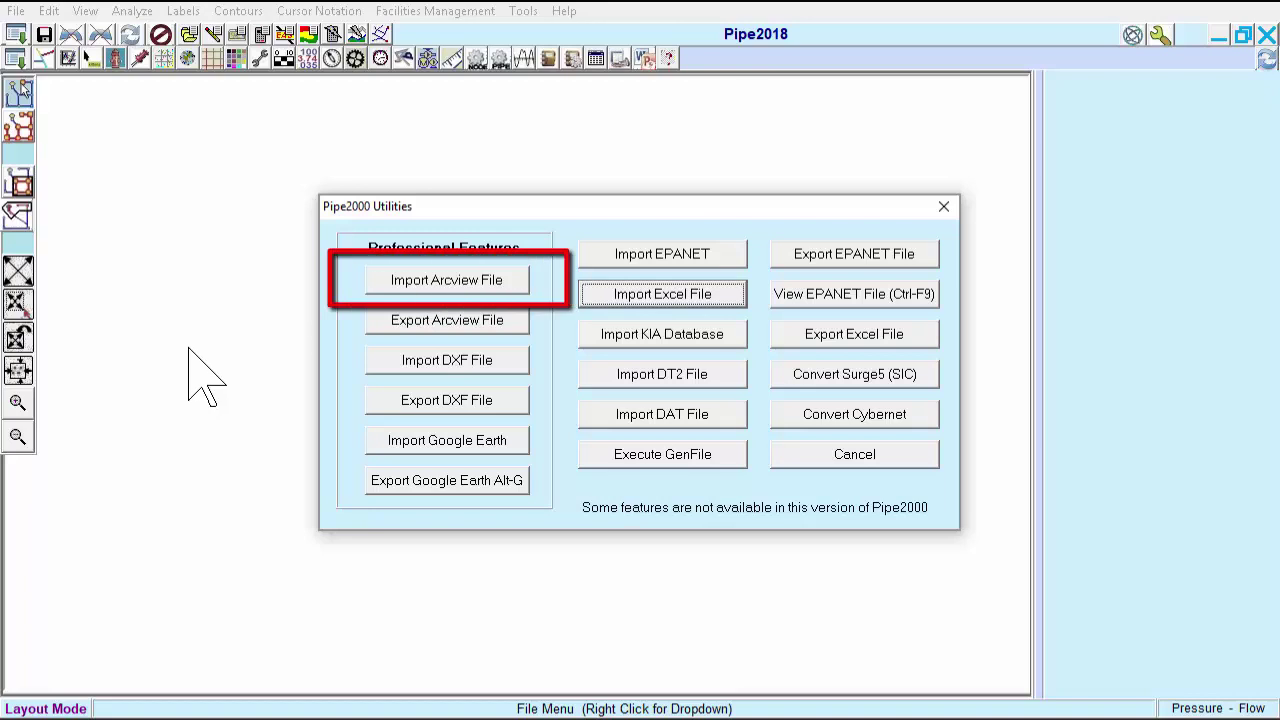
pyautogui.click(425, 285)
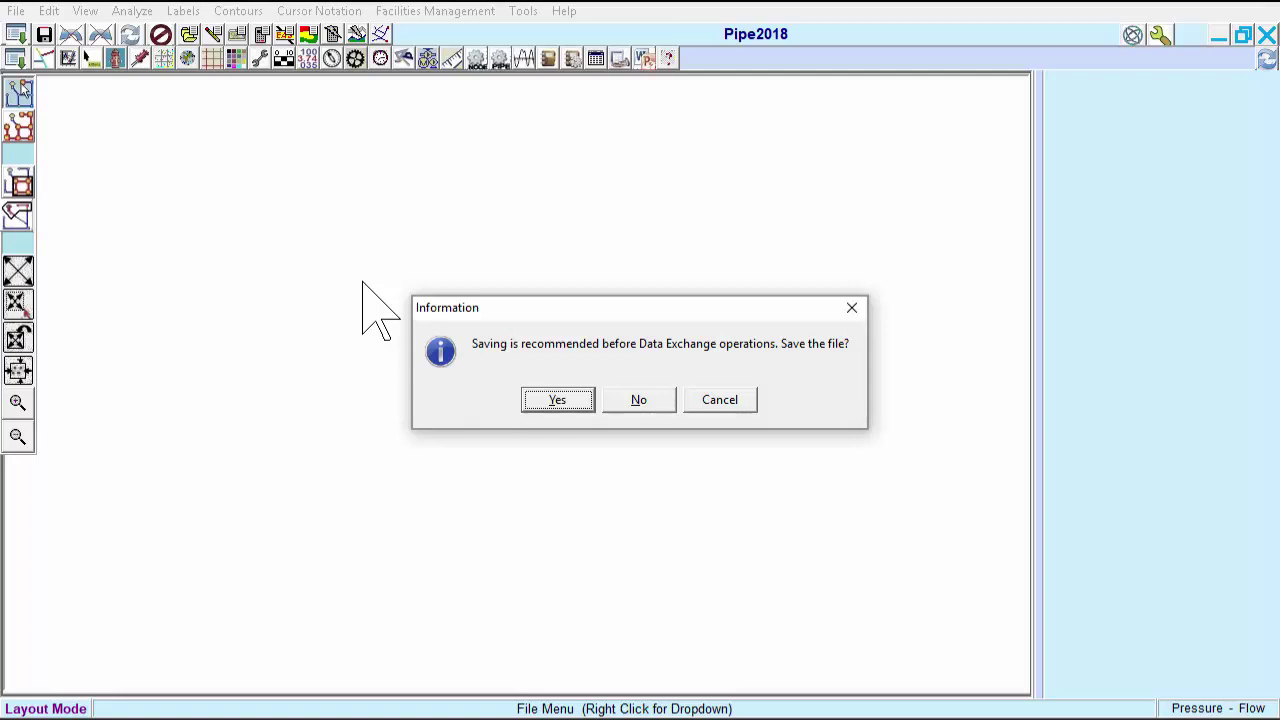
pyautogui.click(614, 402)
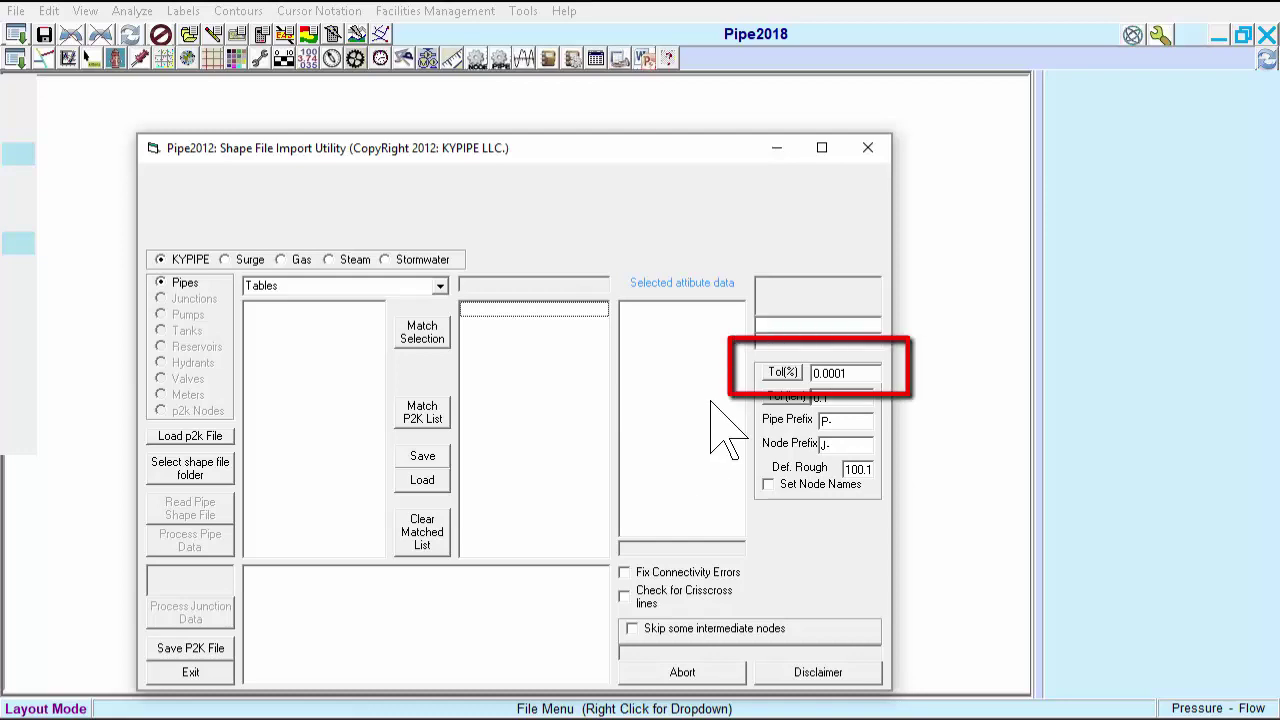
pyautogui.click(772, 376)
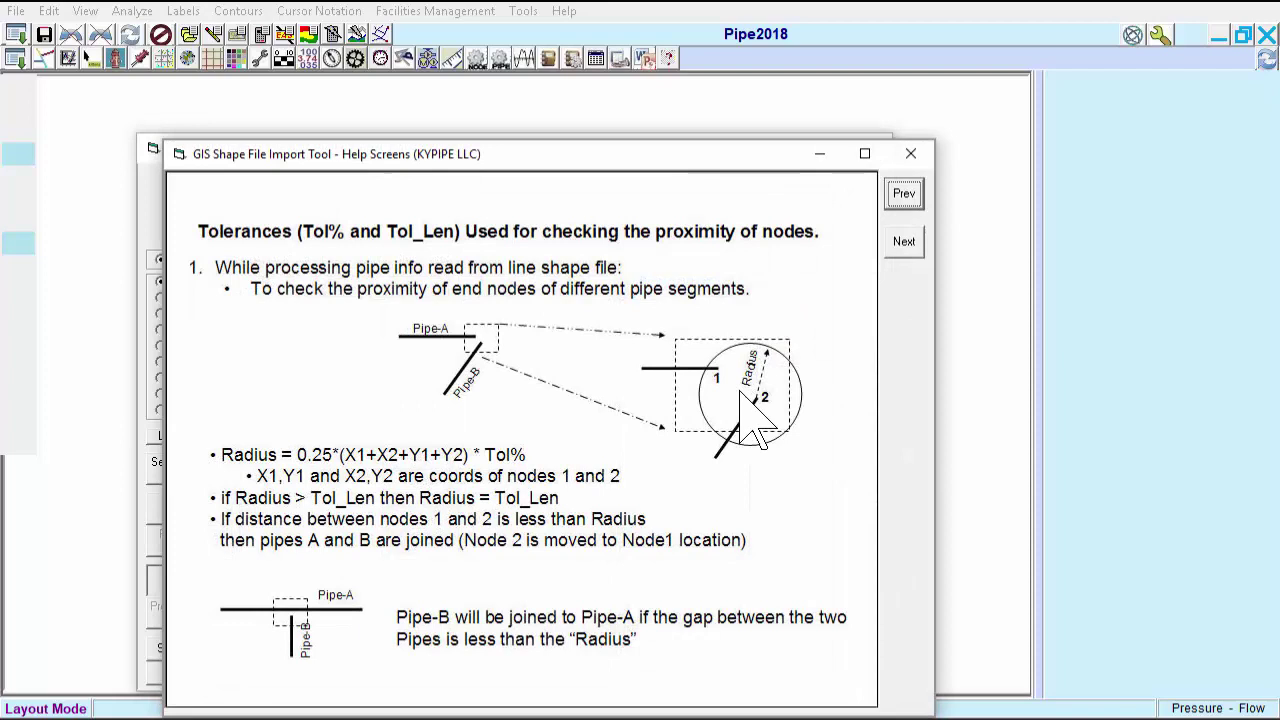
pyautogui.click(910, 153)
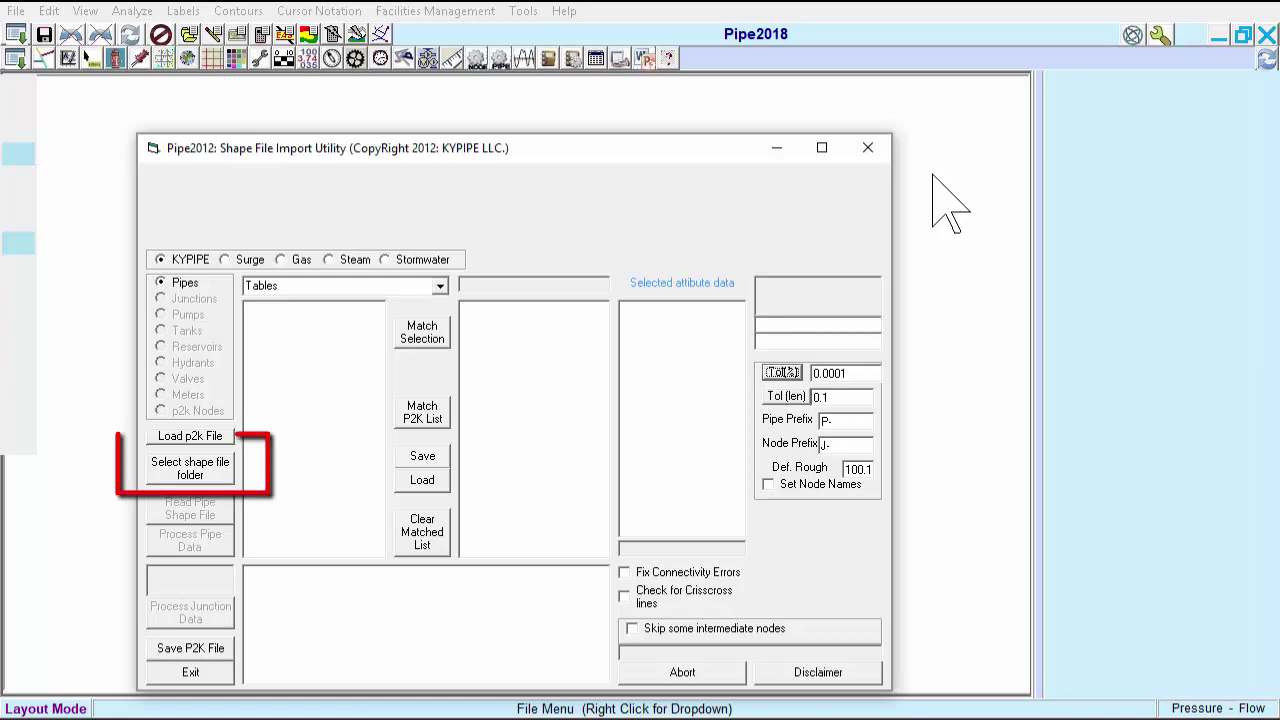
# Step: Choose Waterlines.shp in the Example Shape Files folder as the shapefile source
pyautogui.click(228, 480)
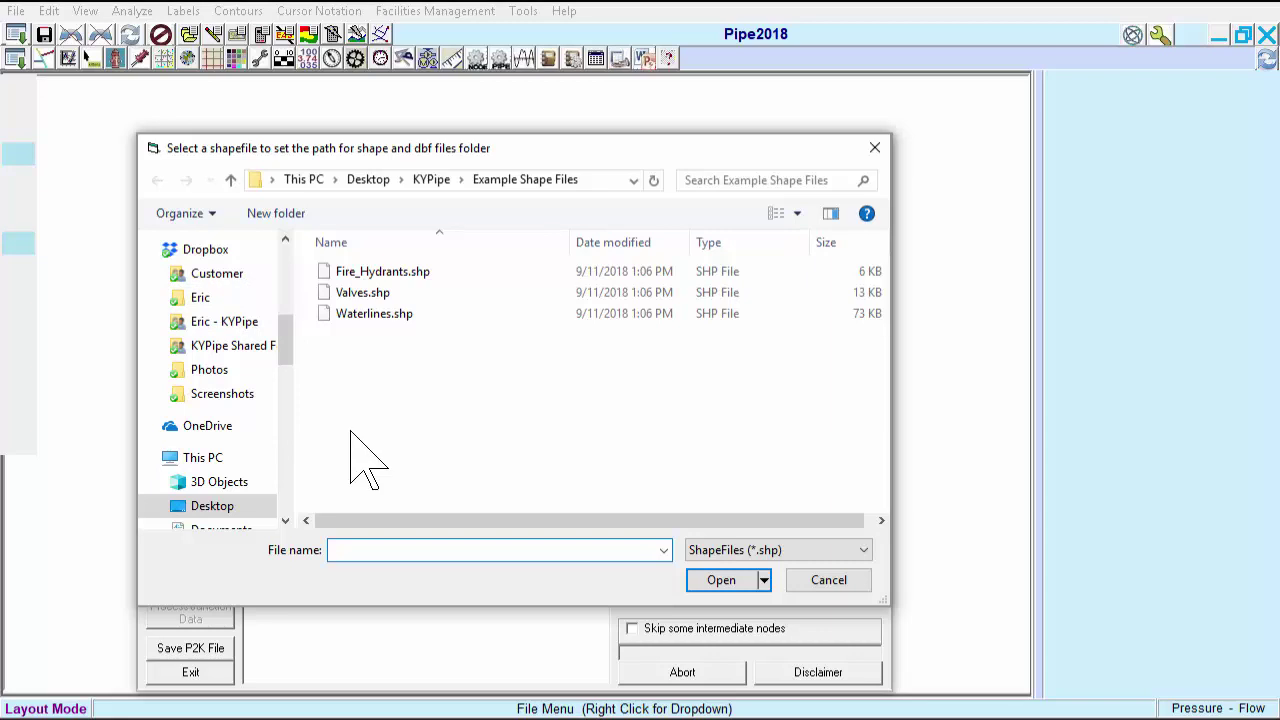
pyautogui.click(380, 315)
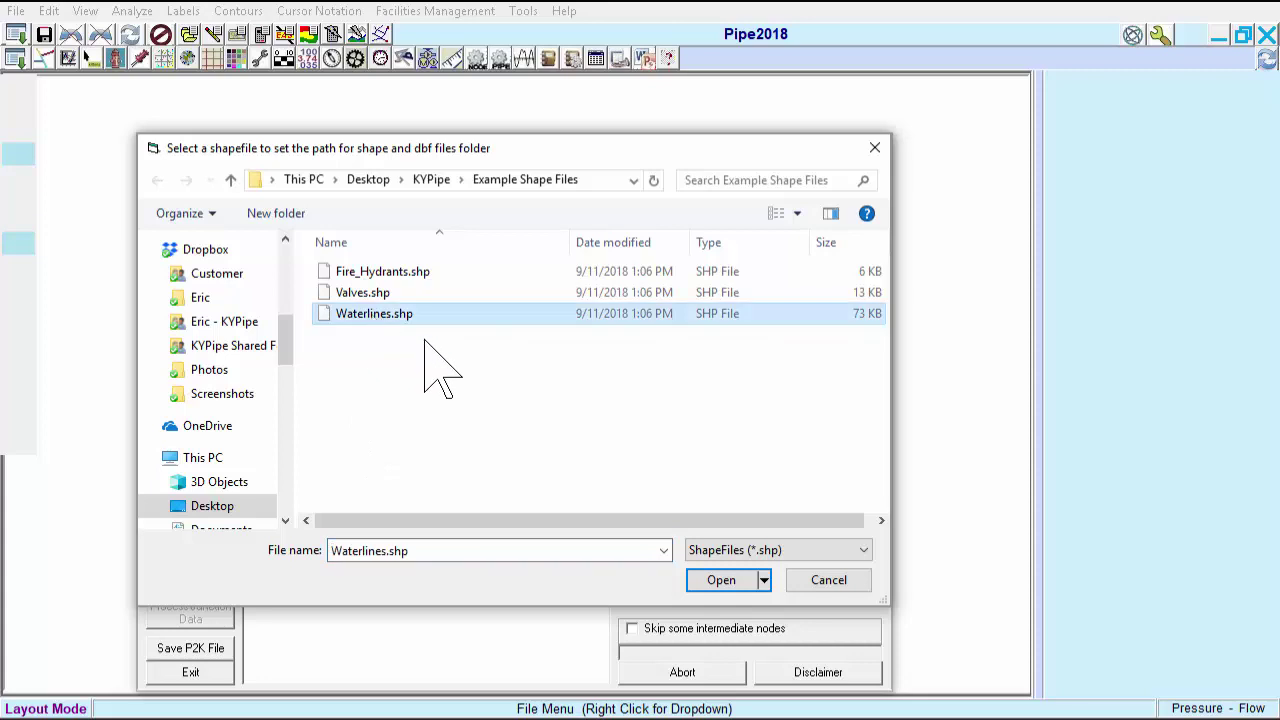
pyautogui.click(705, 586)
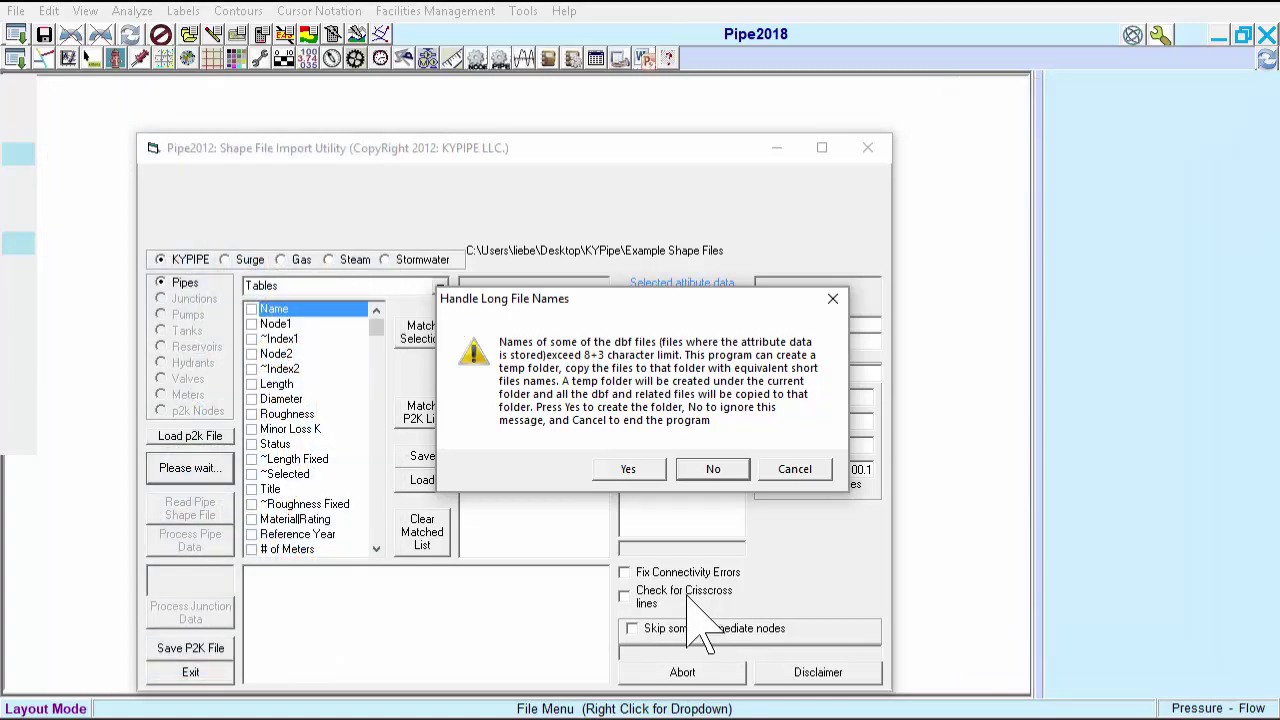
# Step: Accept creating the long-file-names temp folder and load Waterlines.shp with 374 PolyLineZM shapes
pyautogui.click(630, 470)
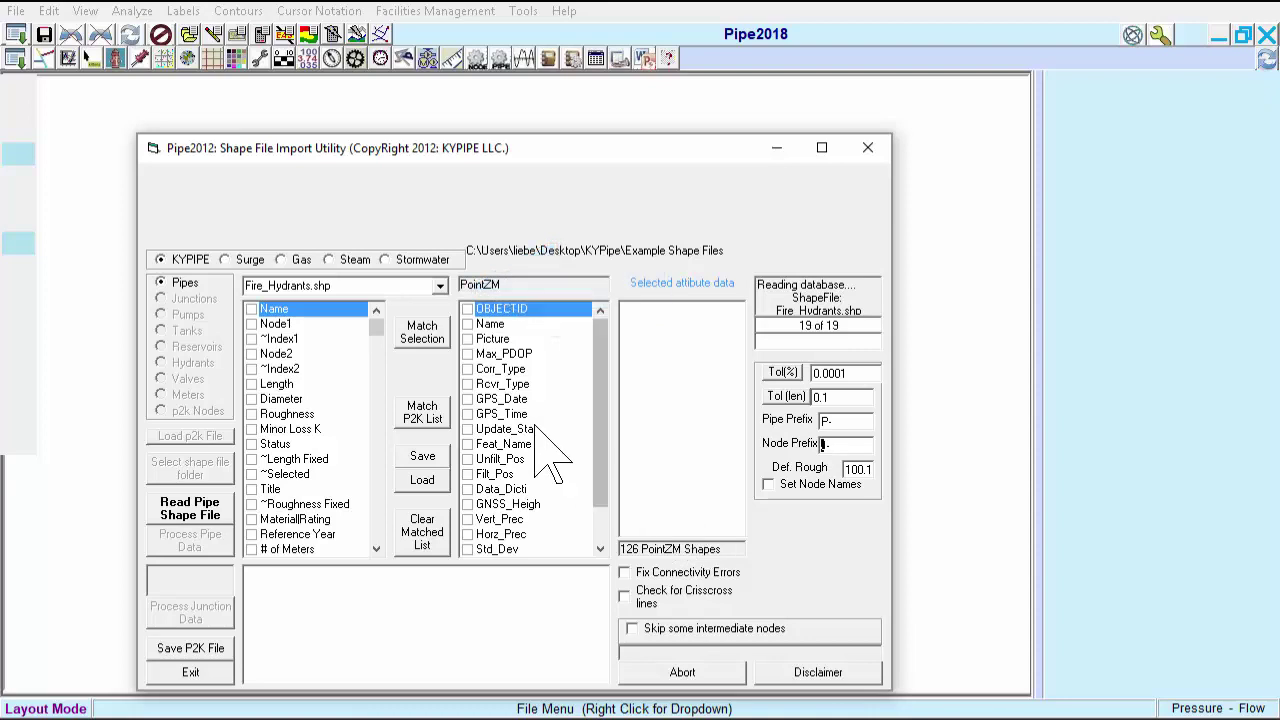
pyautogui.click(439, 288)
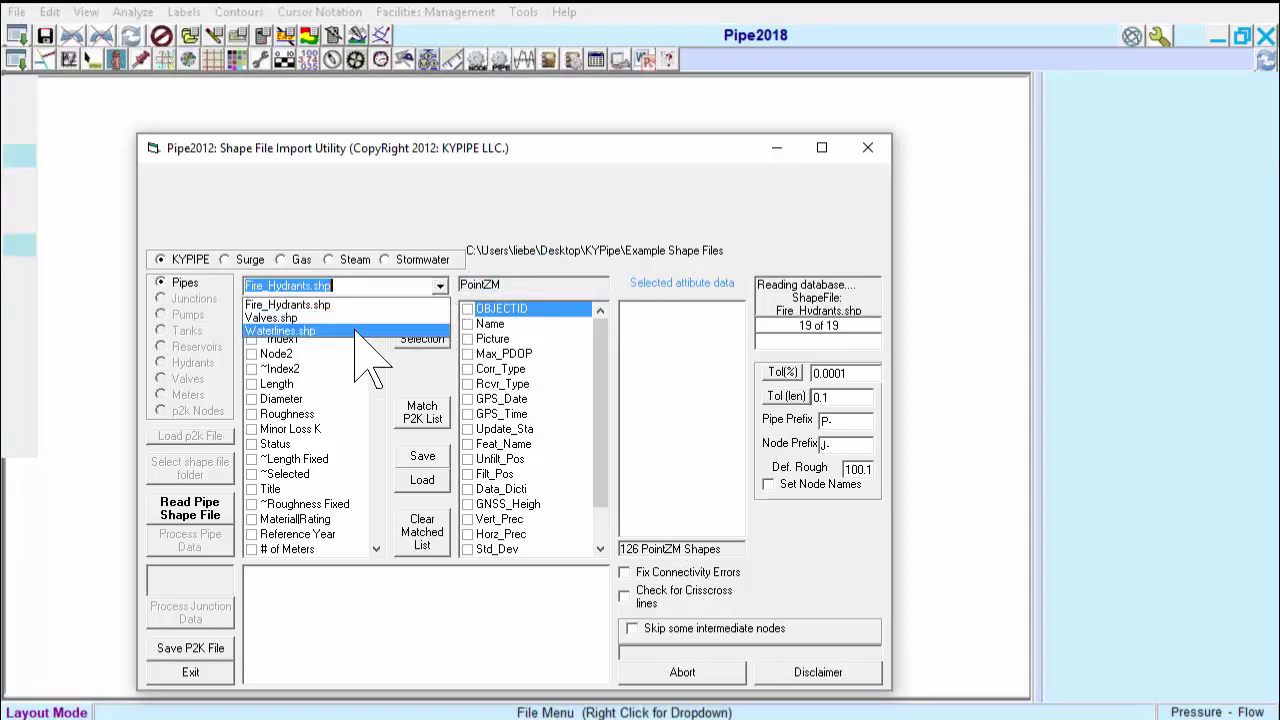
pyautogui.click(425, 331)
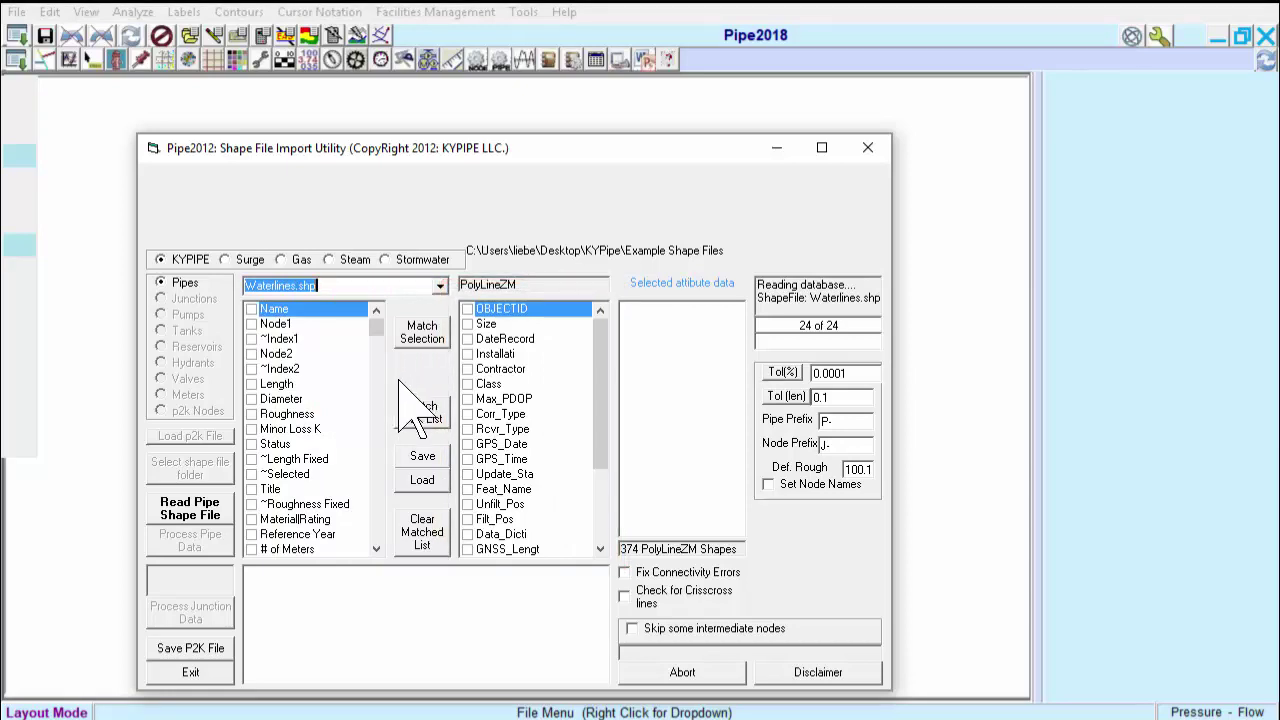
# Step: Match the pipe Diameter field to the shapefile's Size field
pyautogui.click(251, 399)
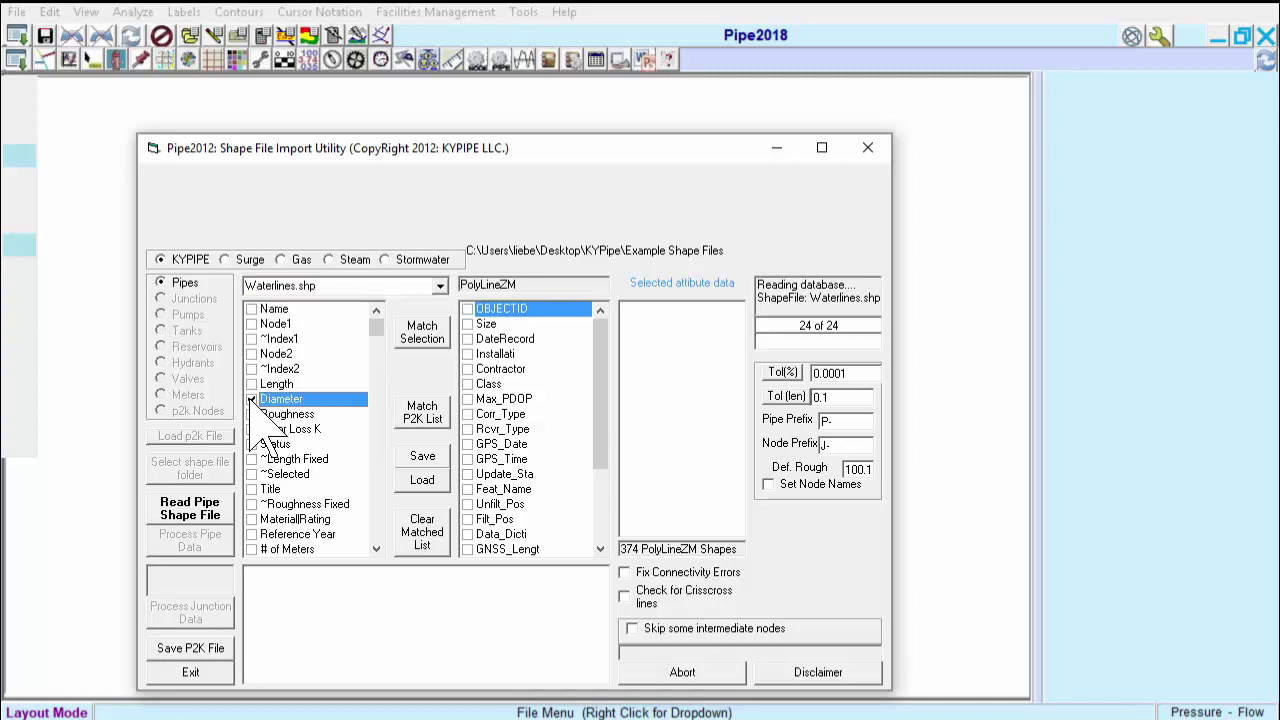
pyautogui.click(467, 324)
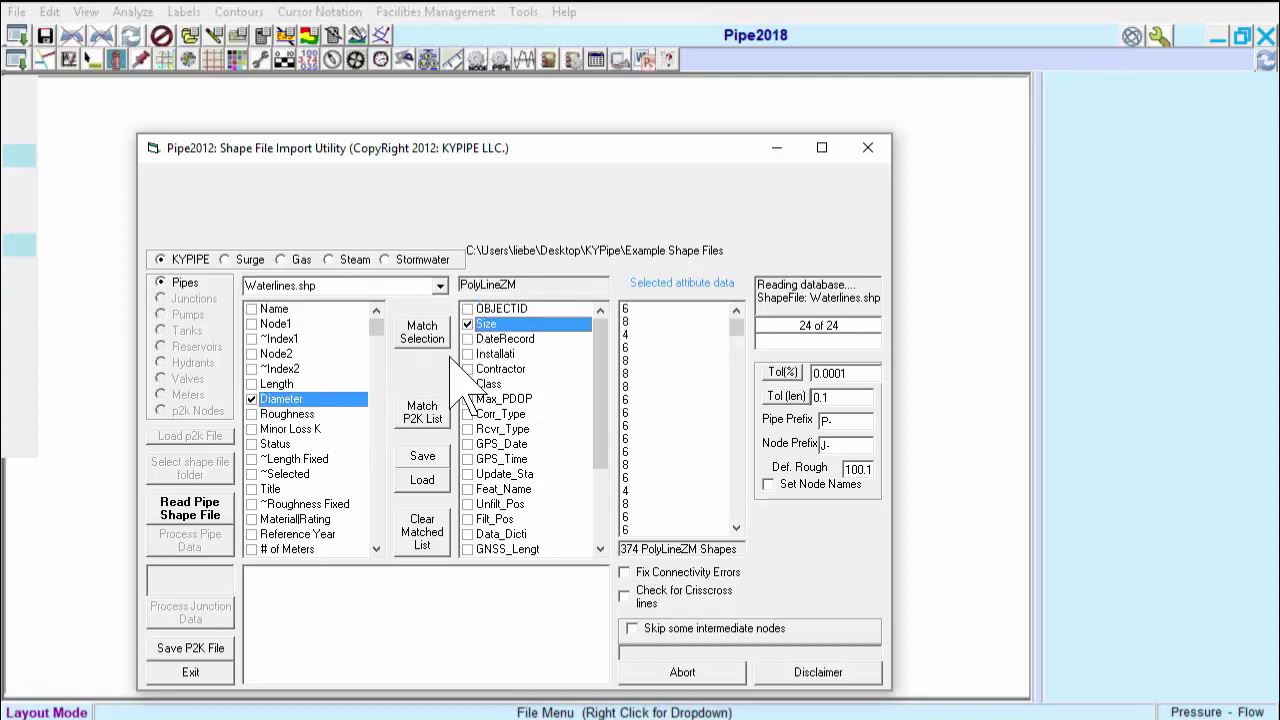
pyautogui.click(441, 341)
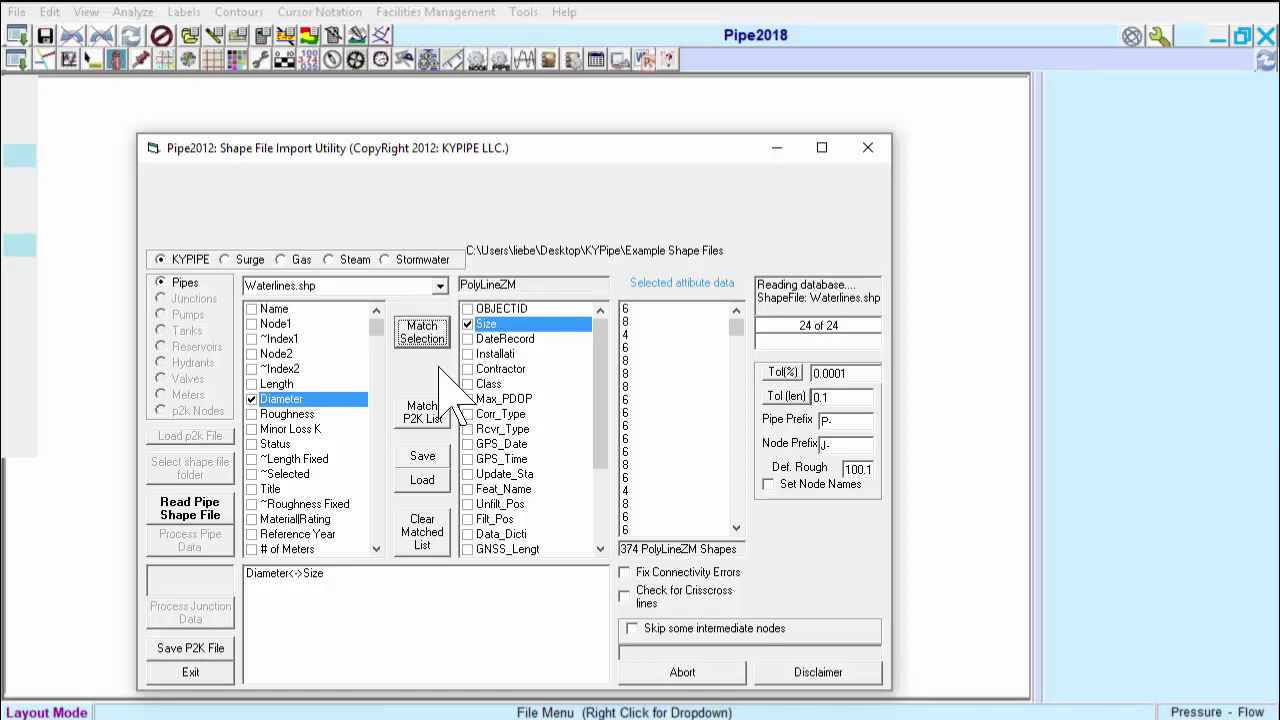
# Step: Match User Data 1 to DateRecord and apply the matched list to the pipes
pyautogui.click(468, 339)
pyautogui.moveTo(376, 328); pyautogui.dragTo(306, 366)
pyautogui.click(288, 340)
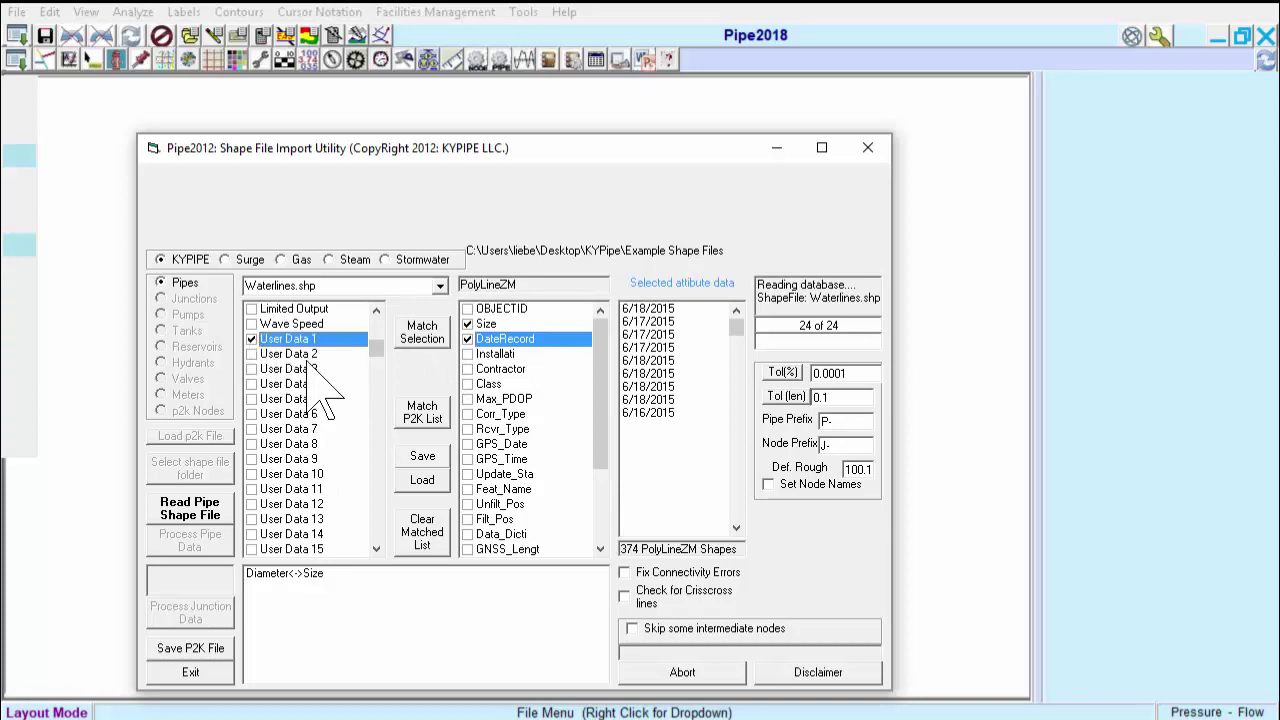
pyautogui.click(422, 333)
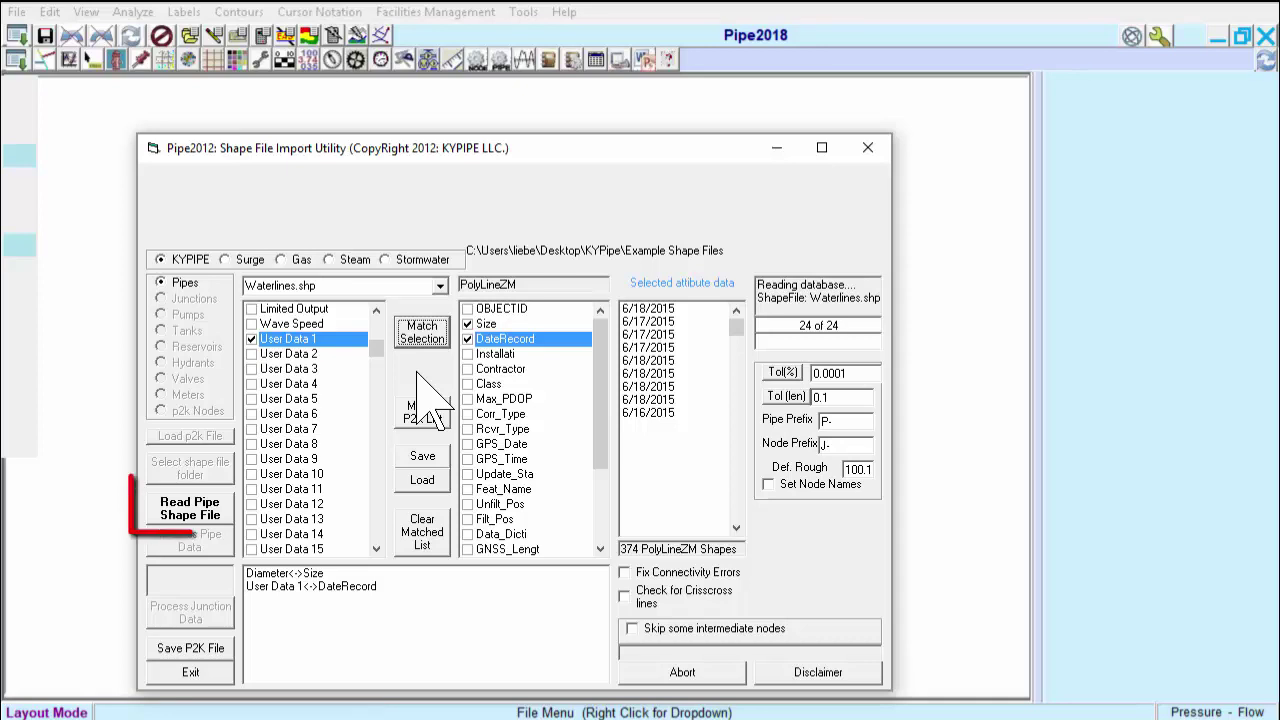
pyautogui.click(422, 412)
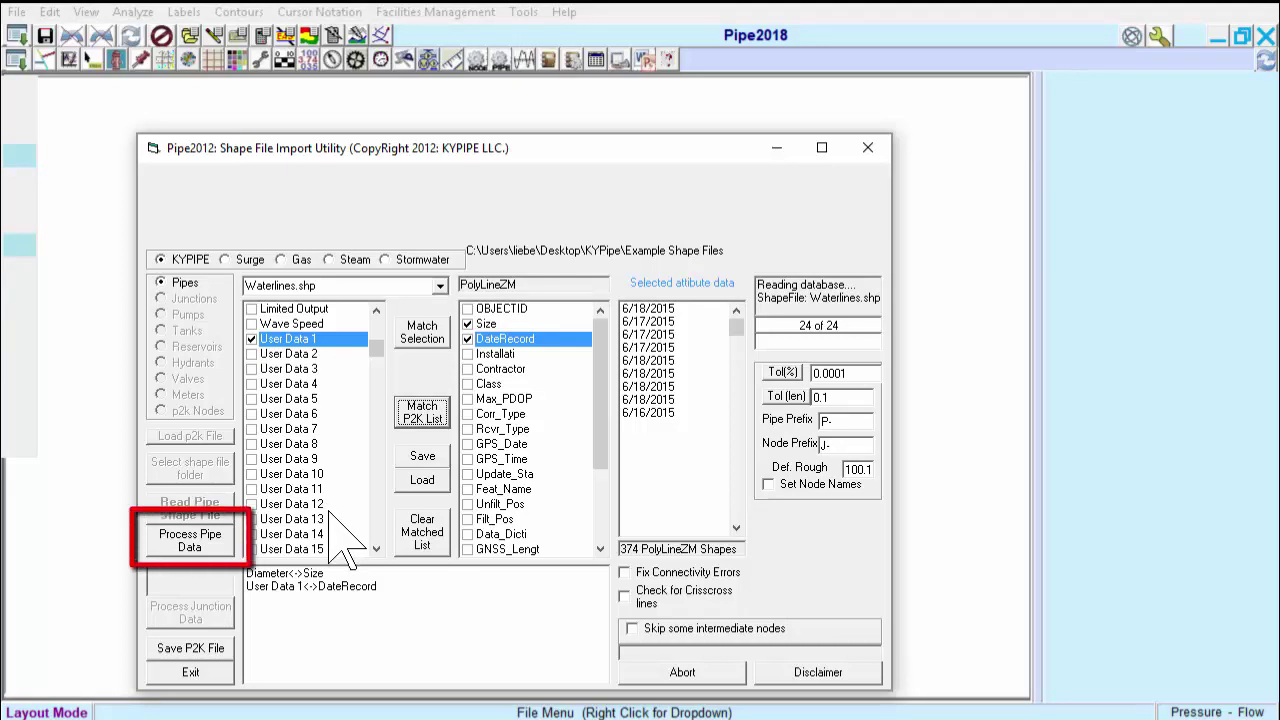
# Step: Process the 374 pipes, then load Valves.shp and process its 286 points as valves
pyautogui.click(226, 545)
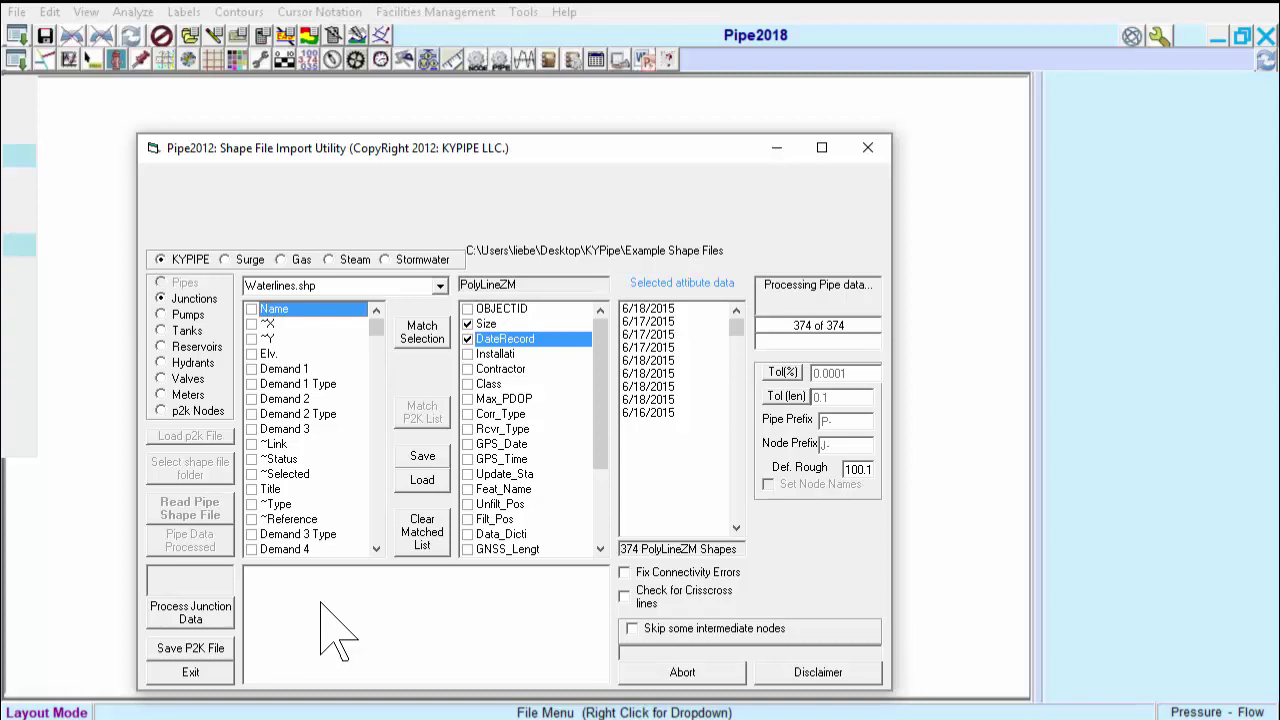
pyautogui.click(440, 286)
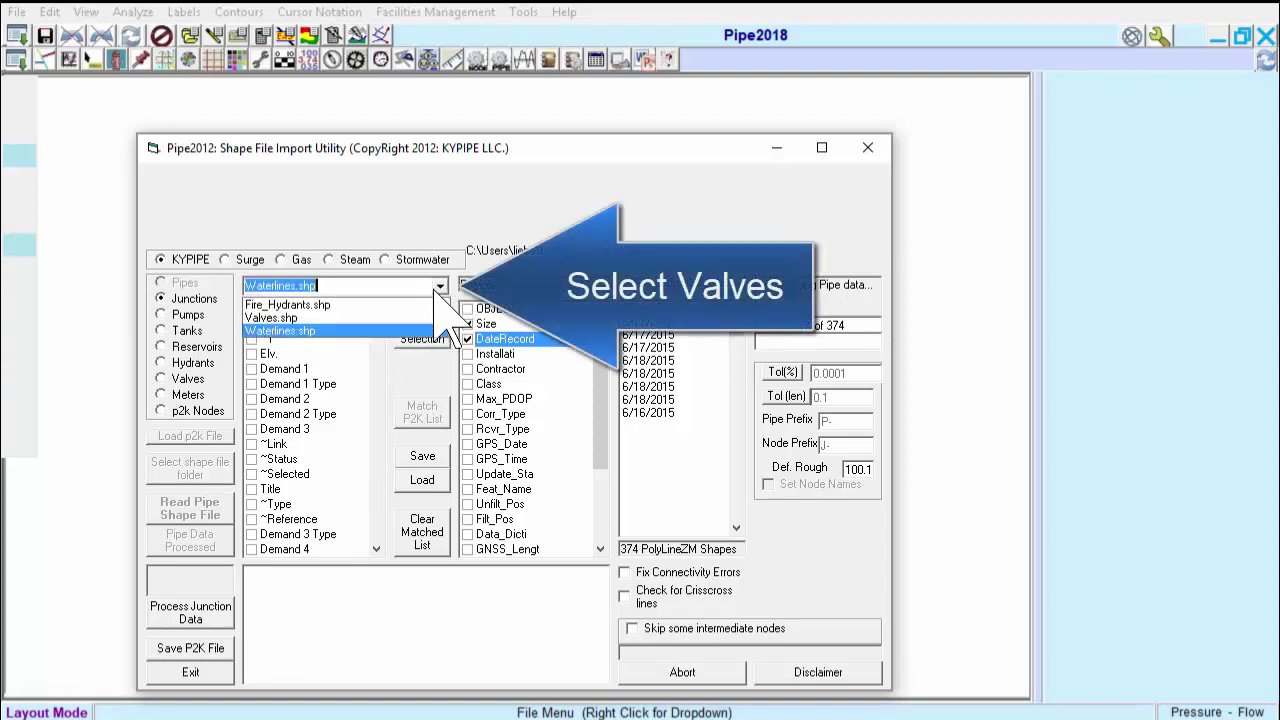
pyautogui.click(325, 318)
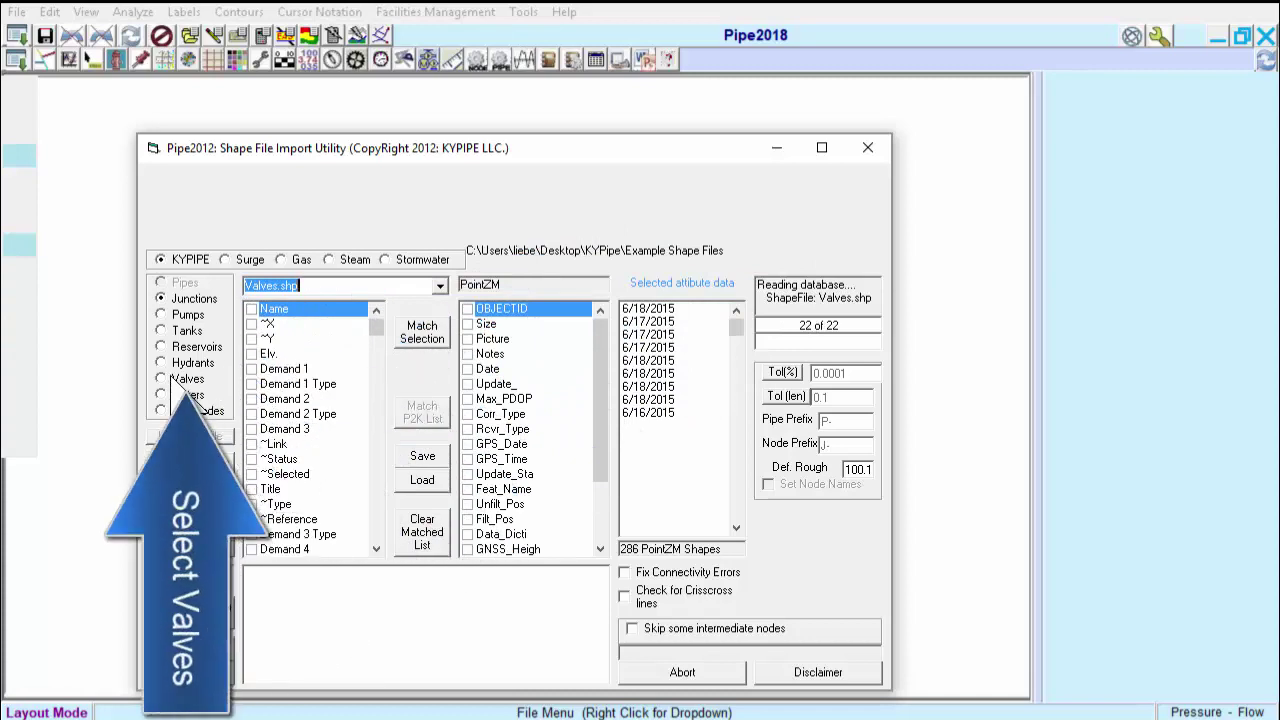
pyautogui.click(163, 380)
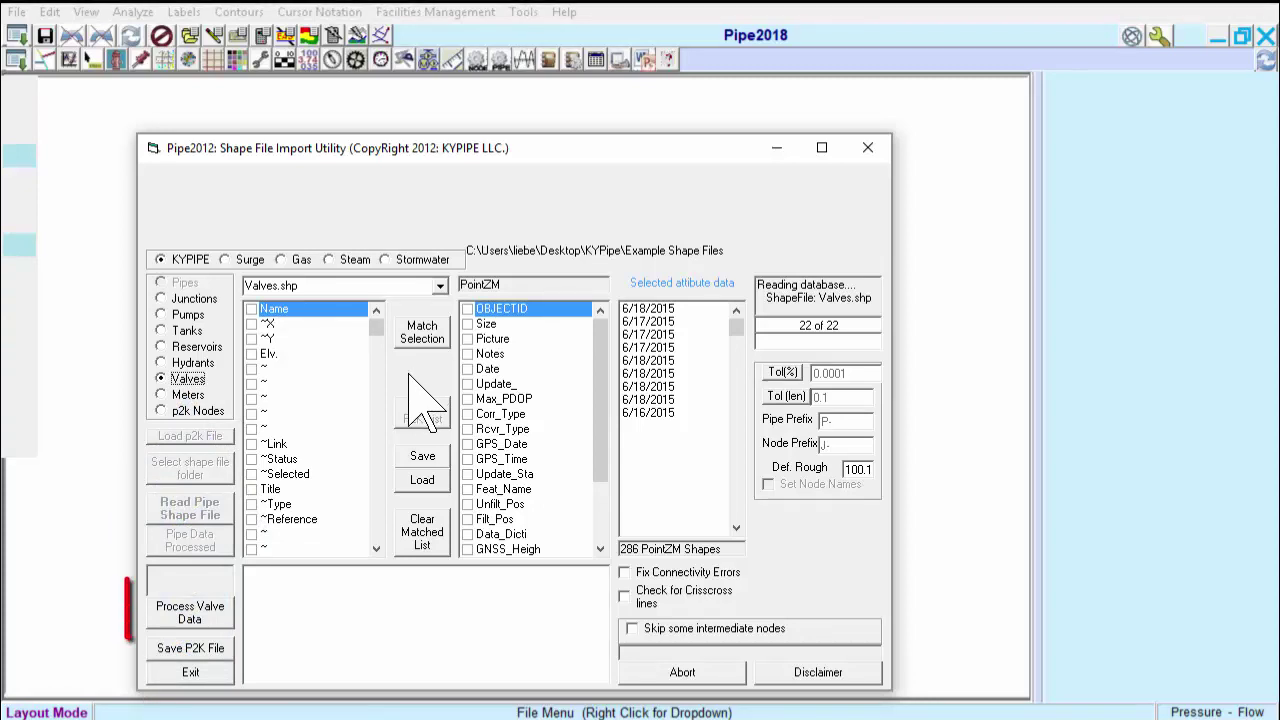
pyautogui.click(226, 617)
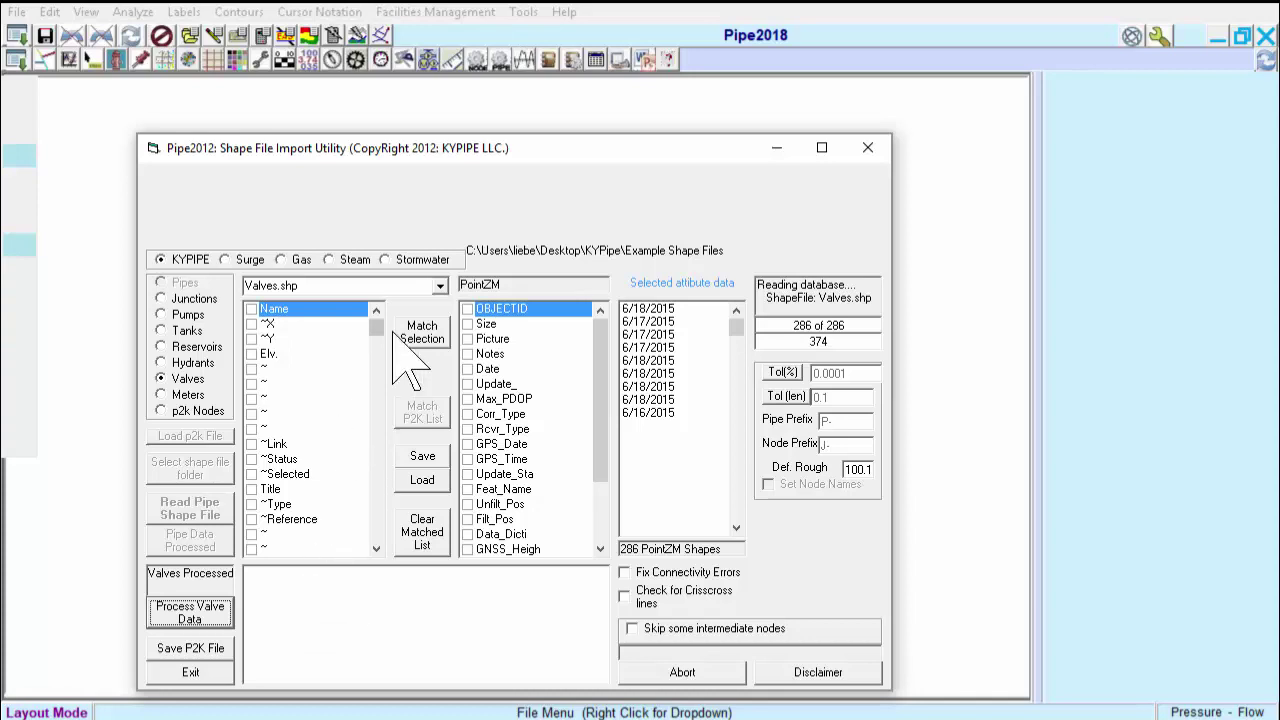
pyautogui.click(440, 286)
# Step: Load Fire_Hydrants.shp and process its 126 points as hydrants
pyautogui.click(410, 300)
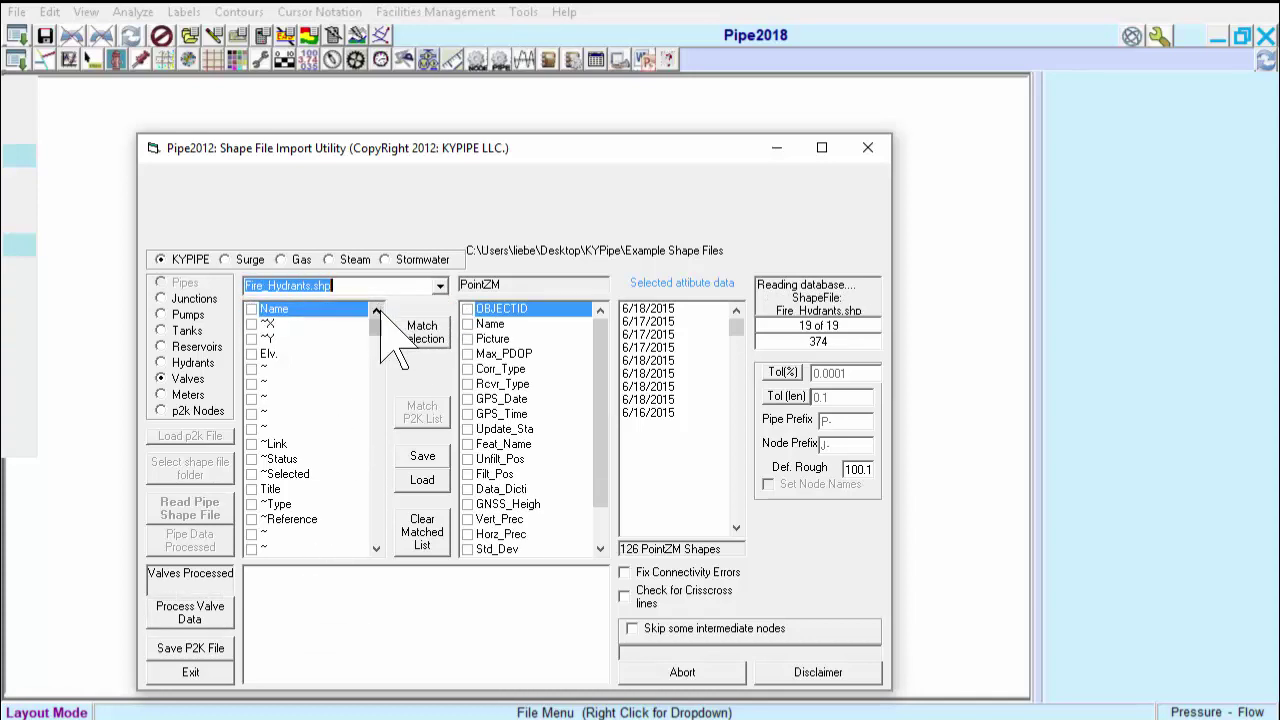
pyautogui.click(163, 363)
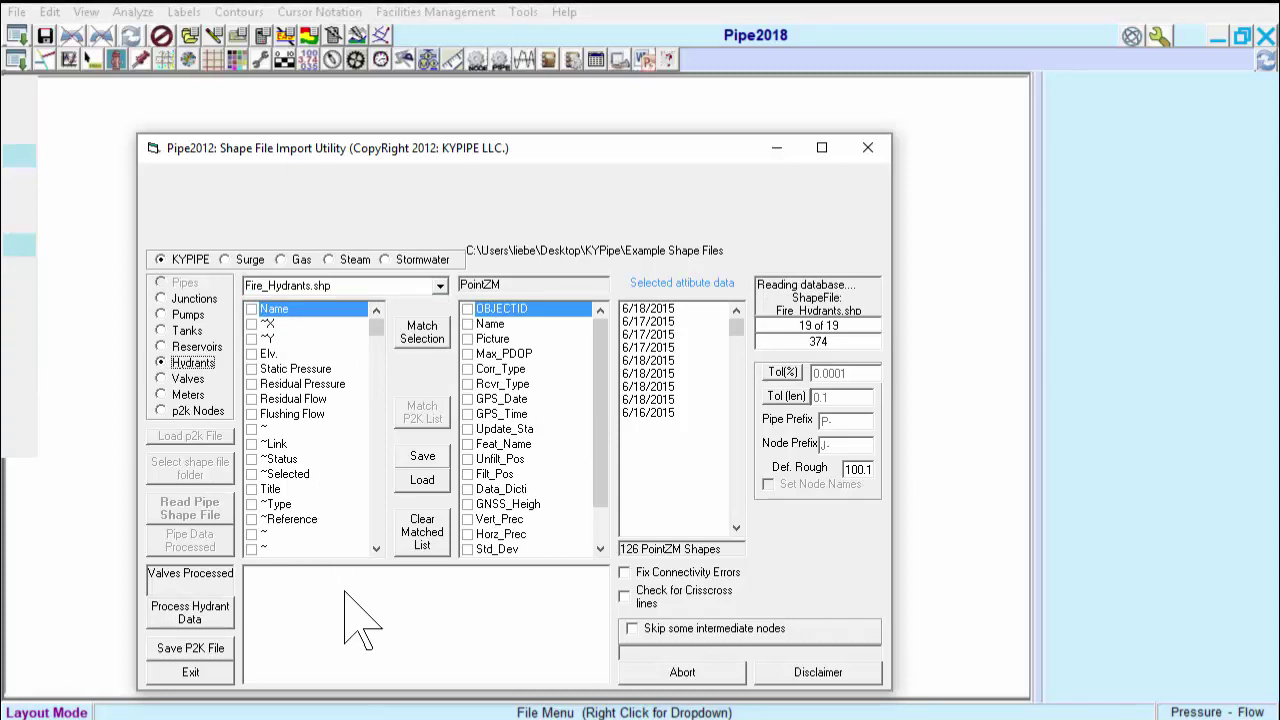
pyautogui.click(190, 612)
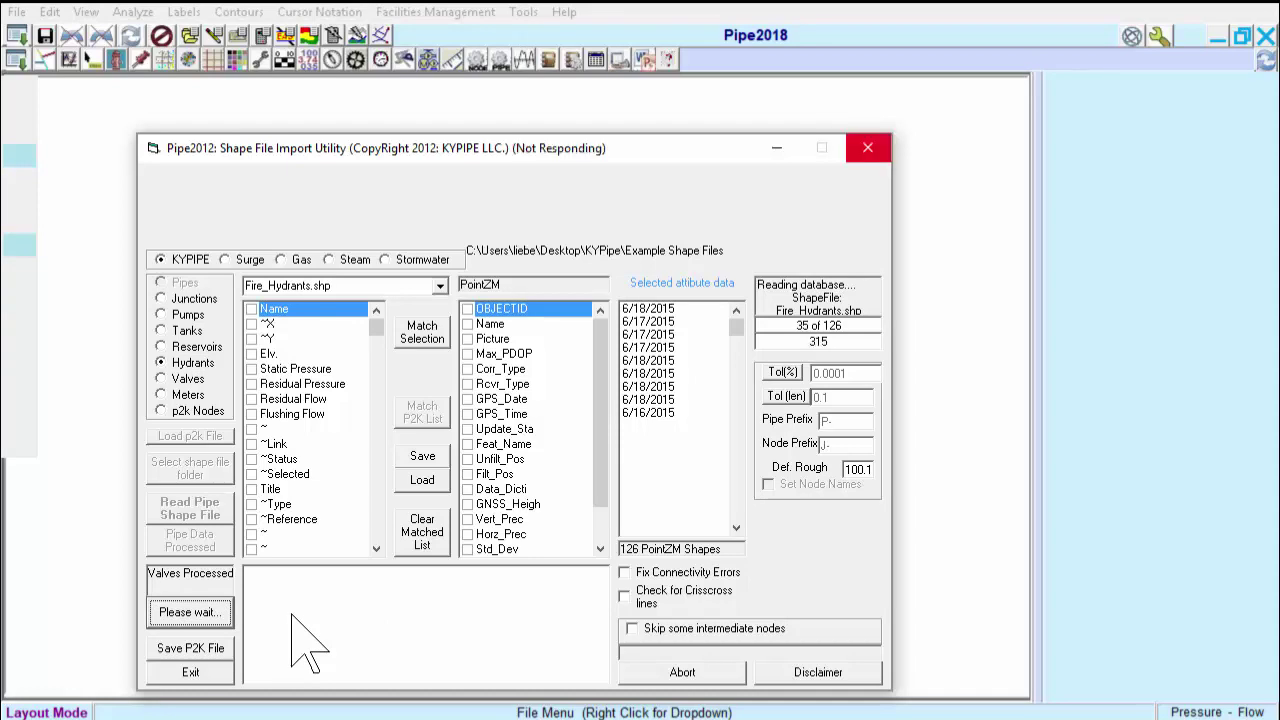
# Step: Save the imported model as 'GIS Import' and exit the shapefile import utility
pyautogui.click(208, 655)
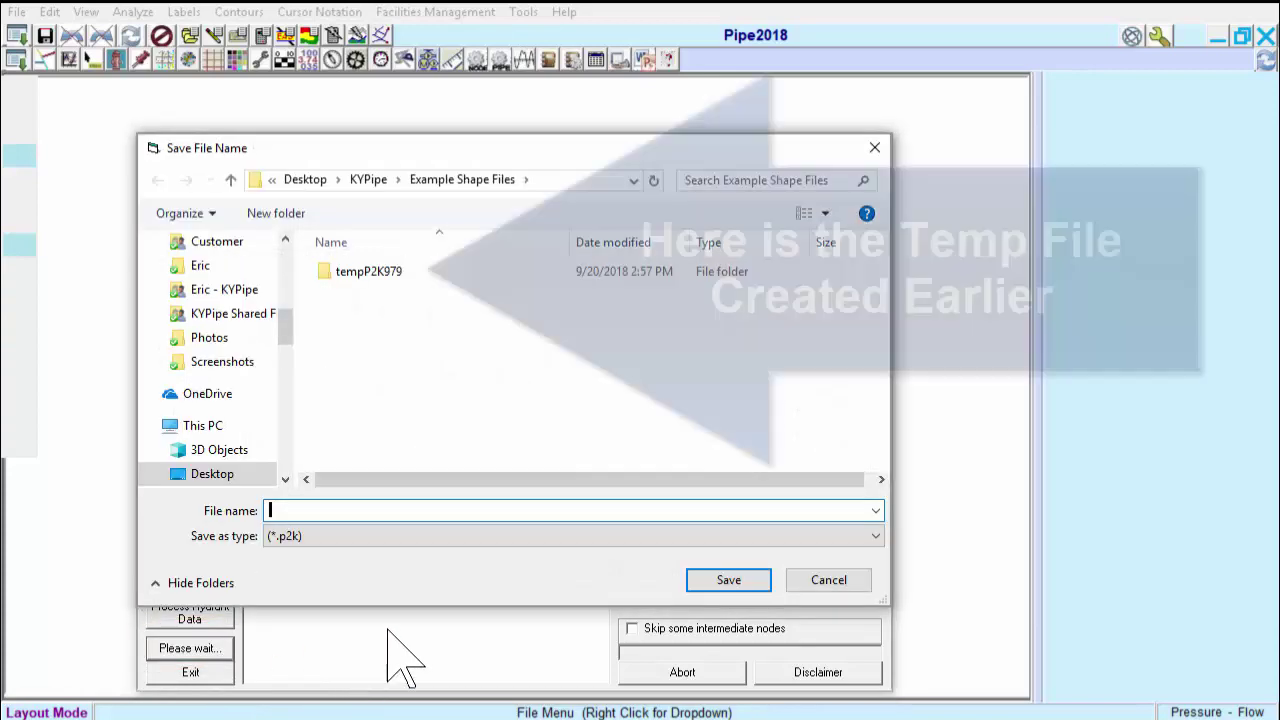
pyautogui.write('GIS Import')
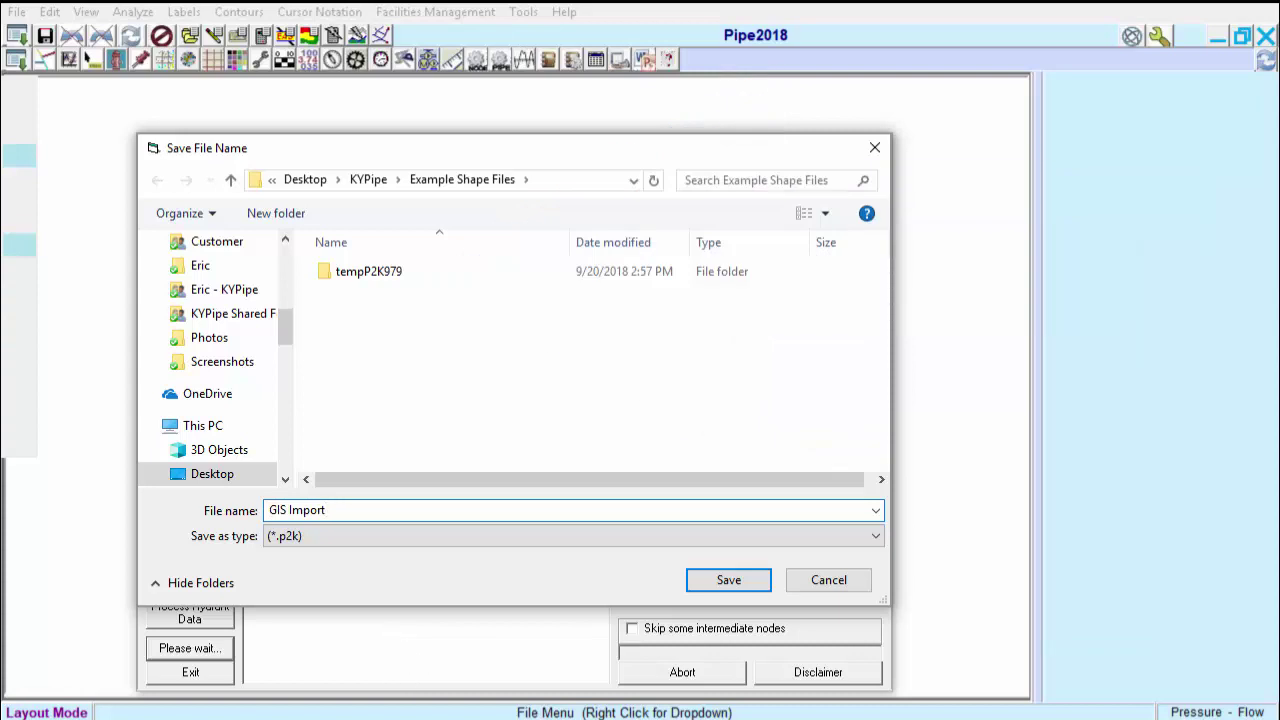
pyautogui.click(730, 585)
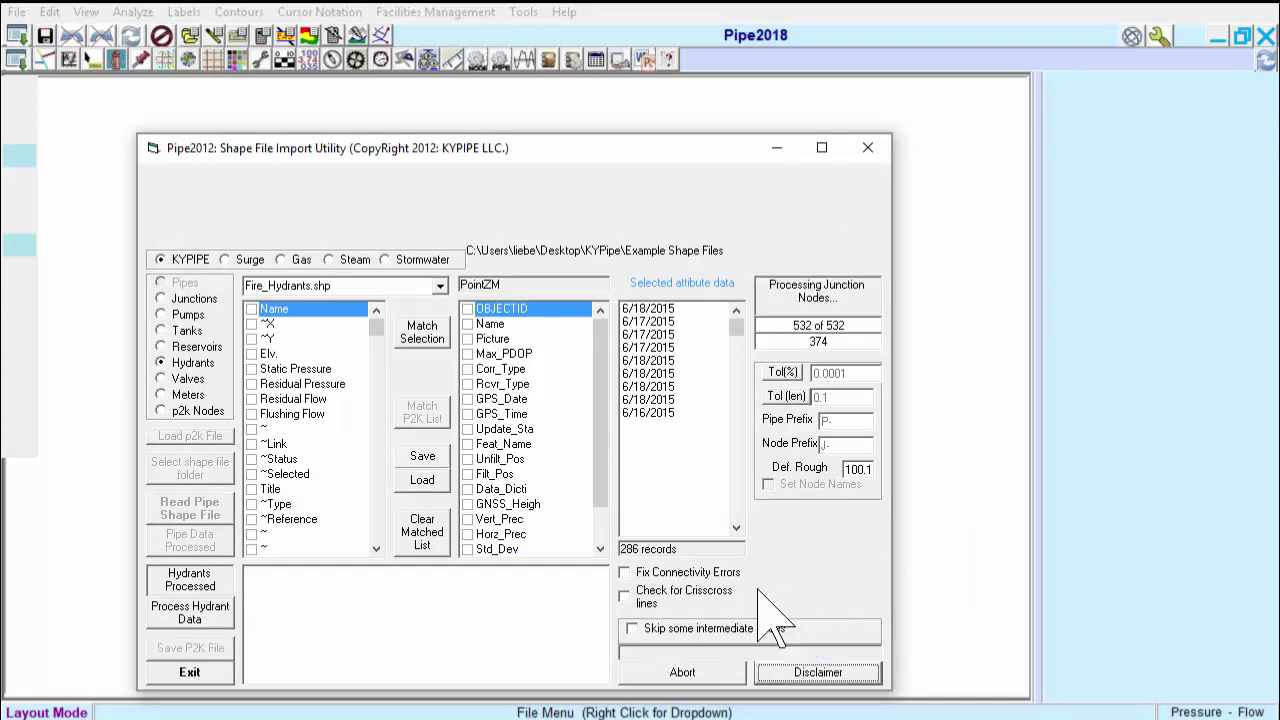
pyautogui.click(211, 673)
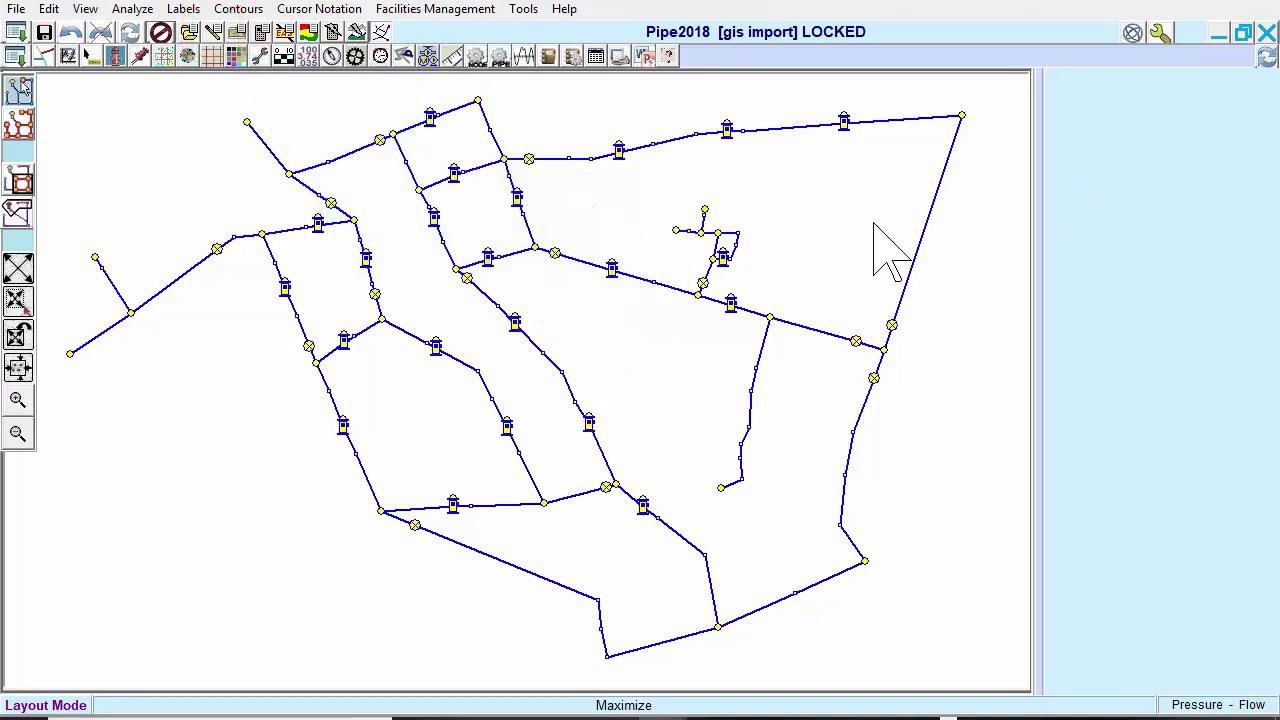
# Step: Unlock the network layout from the Edit Menu panel's Lock section
pyautogui.click(212, 34)
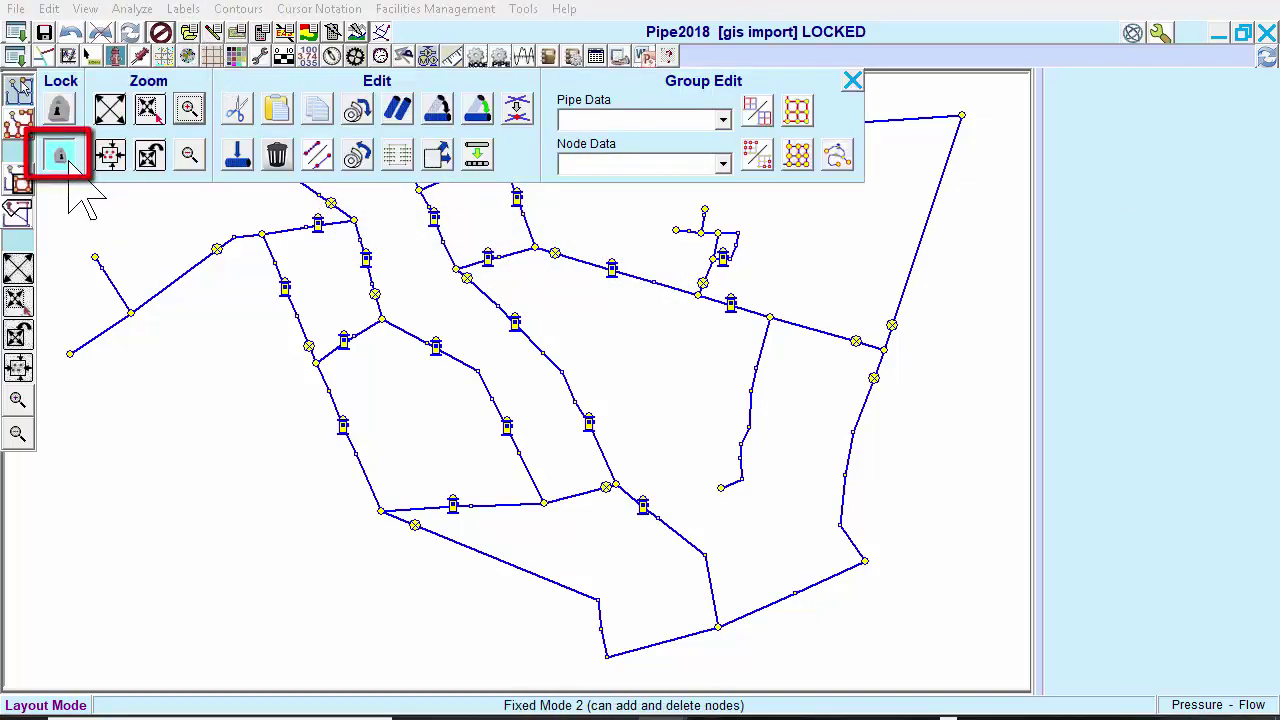
pyautogui.click(62, 162)
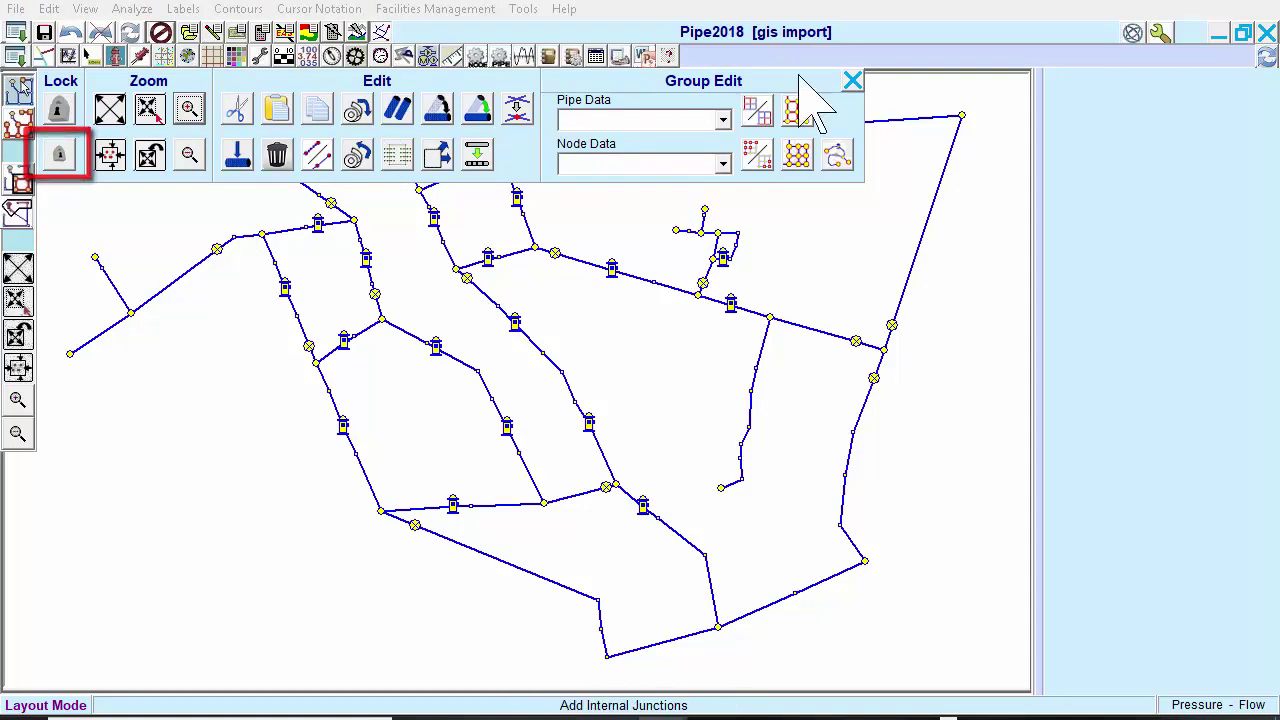
pyautogui.click(850, 81)
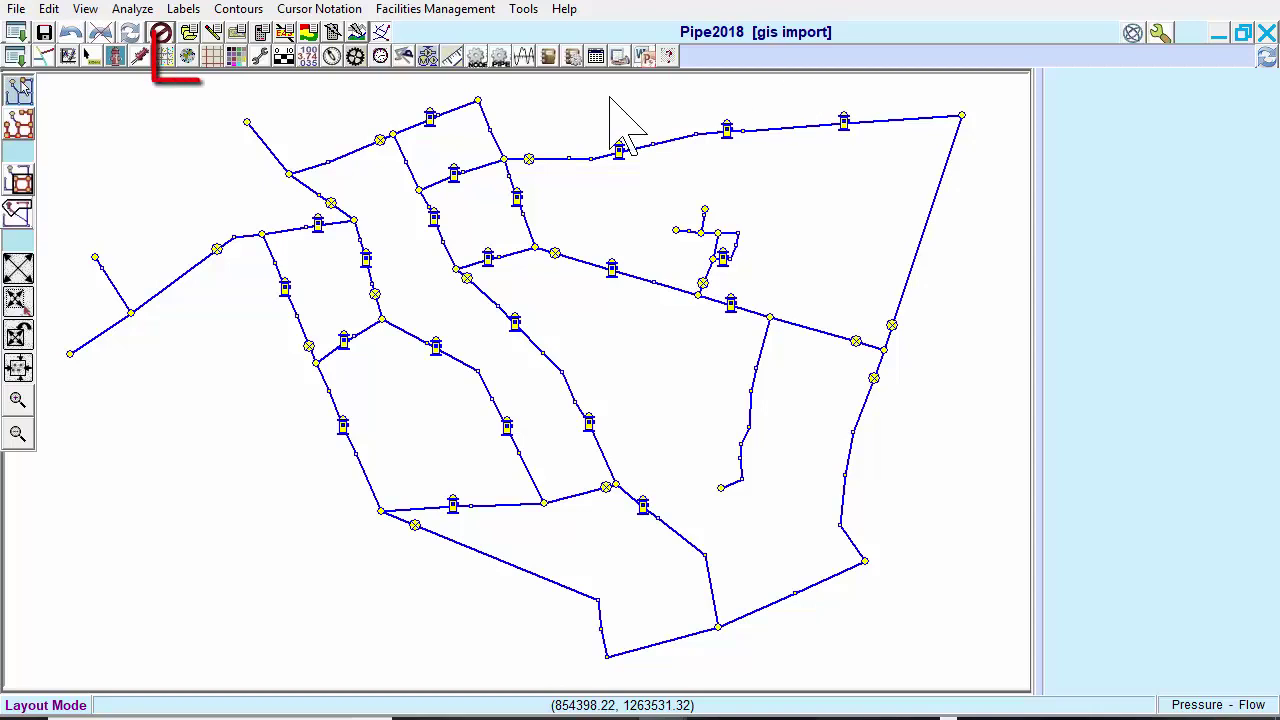
pyautogui.click(188, 57)
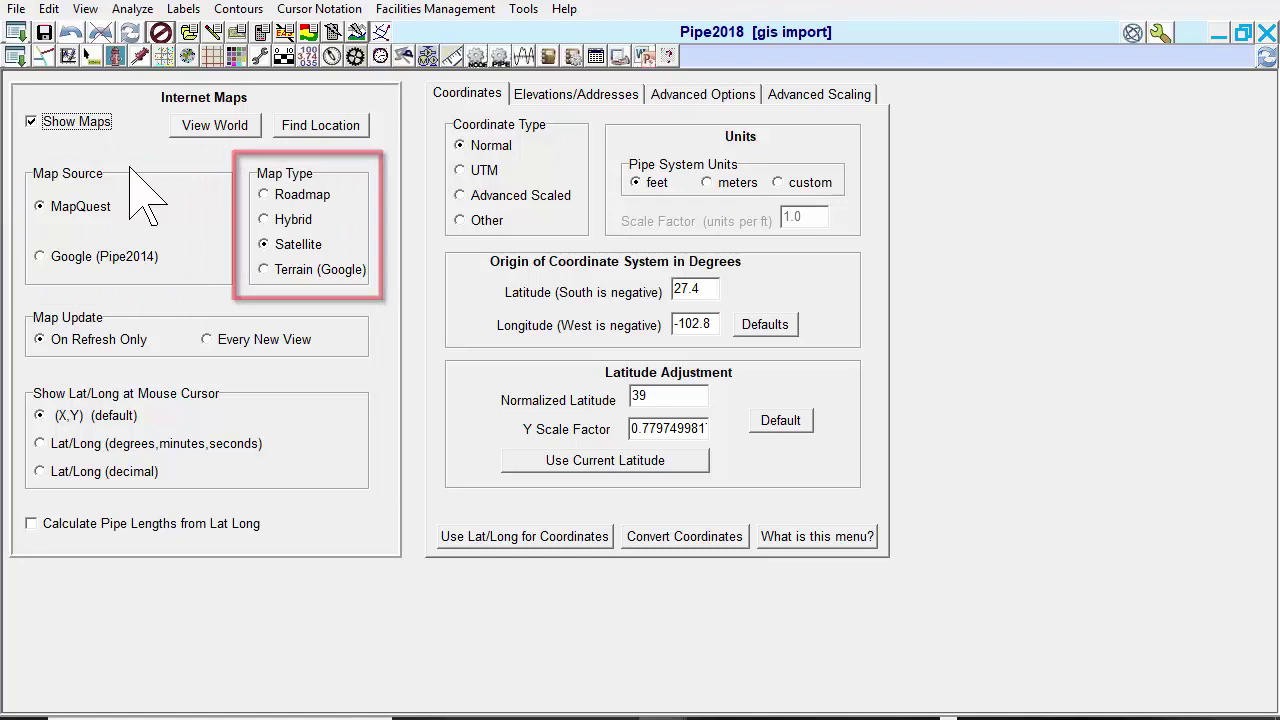
# Step: Set the coordinate system to New York Central StatePlane FIPS 1600 NAD83 in feet
pyautogui.click(468, 221)
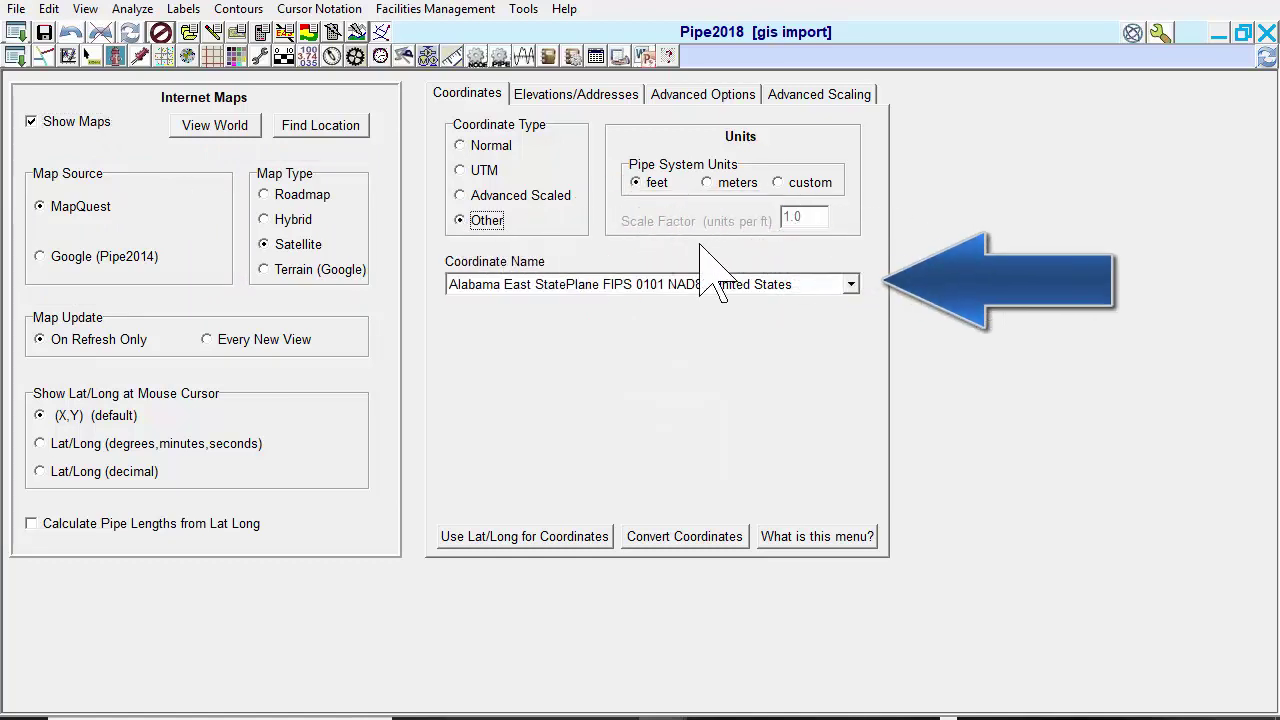
pyautogui.click(852, 286)
pyautogui.moveTo(852, 335); pyautogui.dragTo(852, 459)
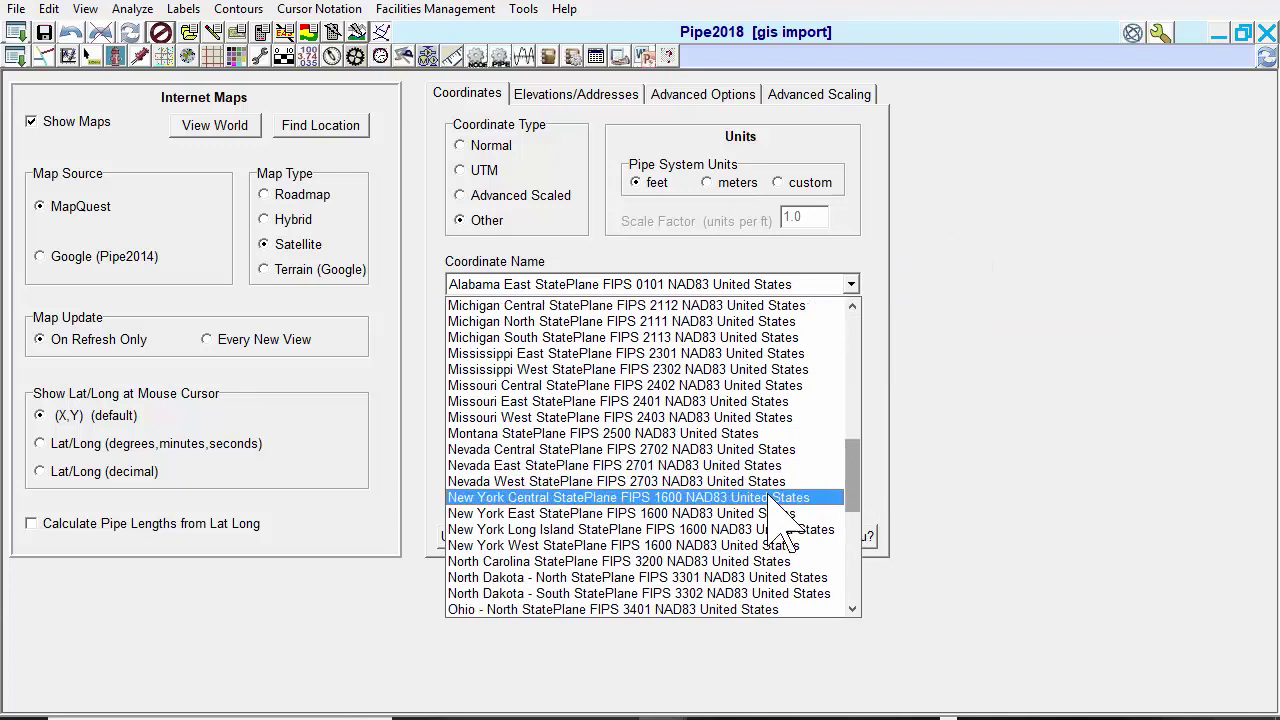
pyautogui.click(712, 497)
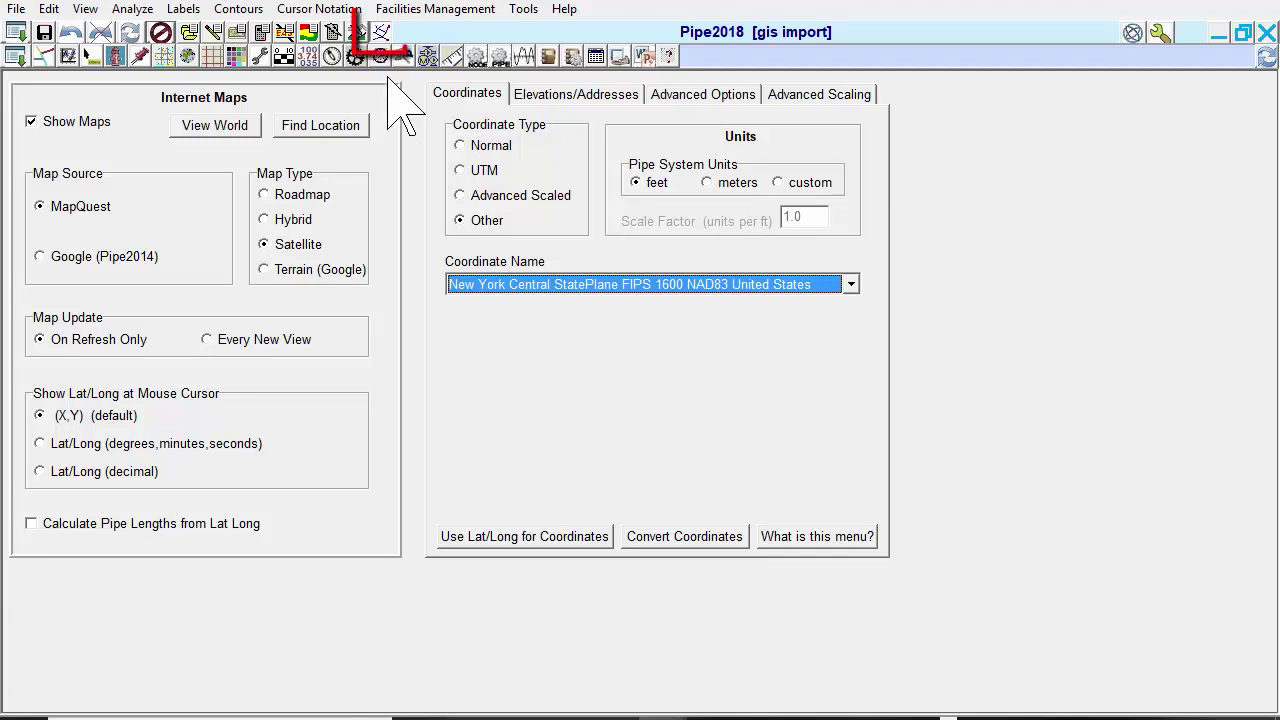
pyautogui.click(385, 38)
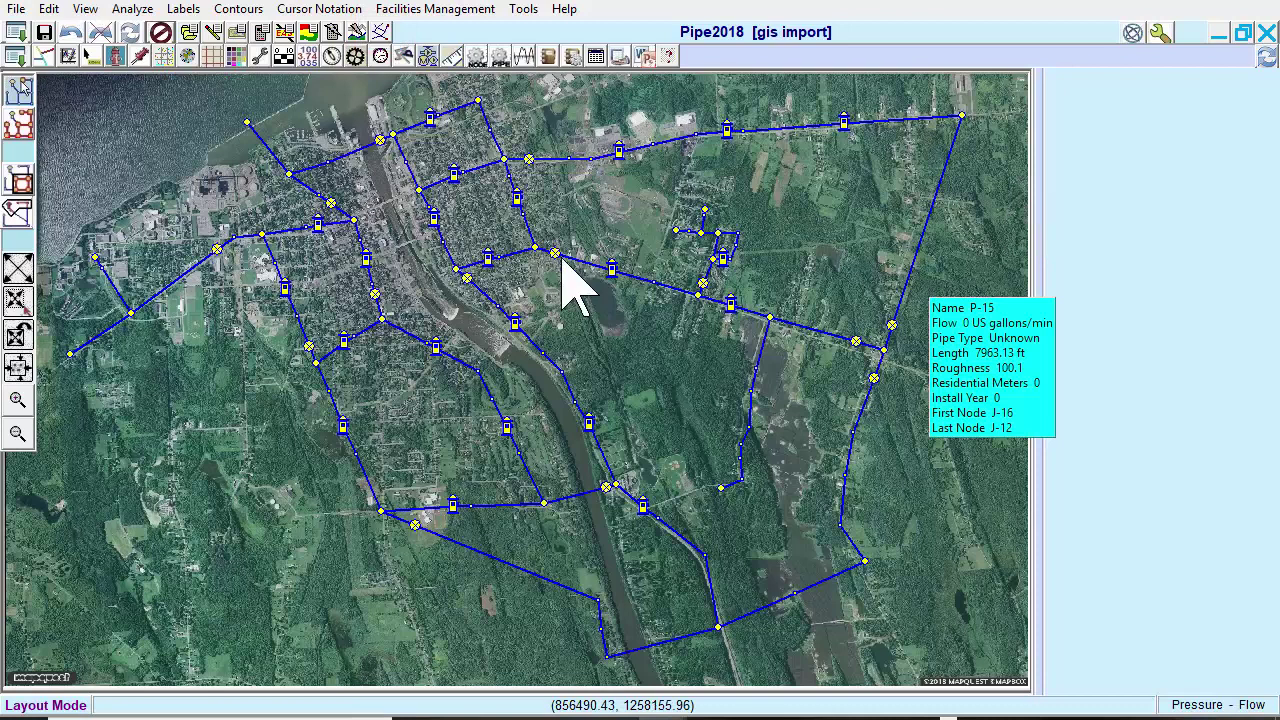
pyautogui.click(189, 58)
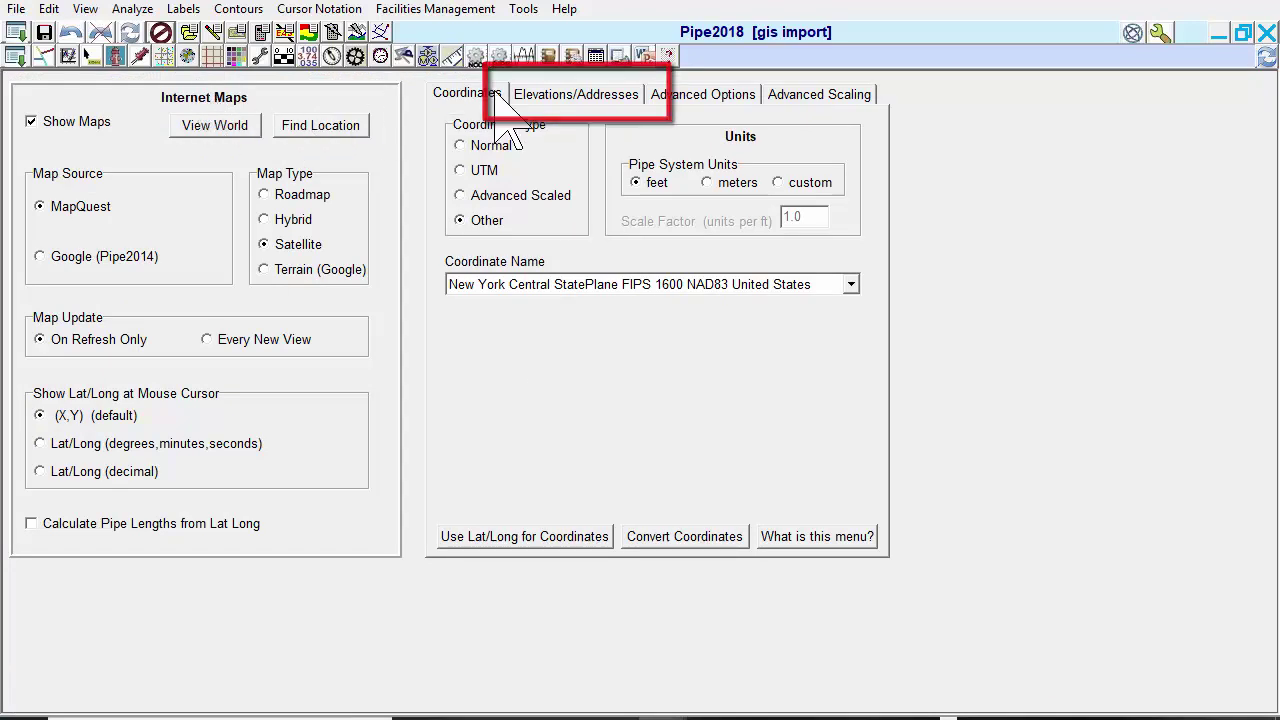
# Step: Update all node elevations from the USGS (USA) source and close Internet Maps
pyautogui.click(580, 95)
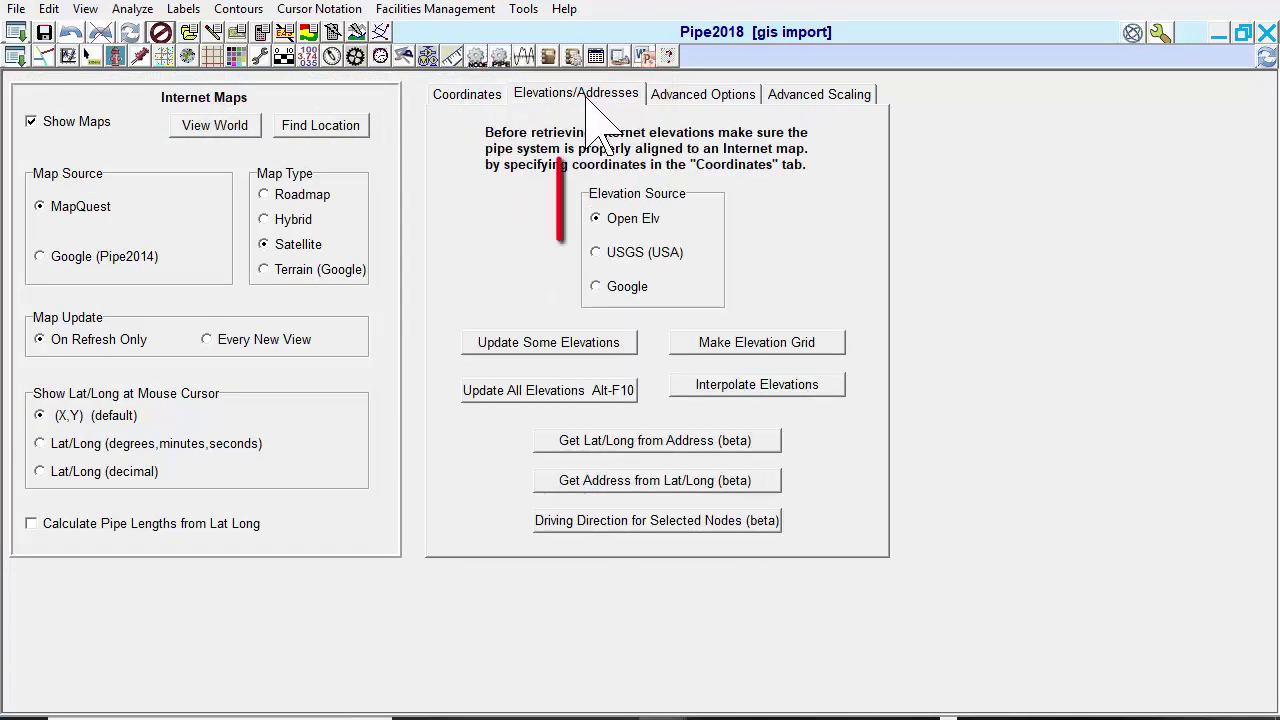
pyautogui.click(640, 254)
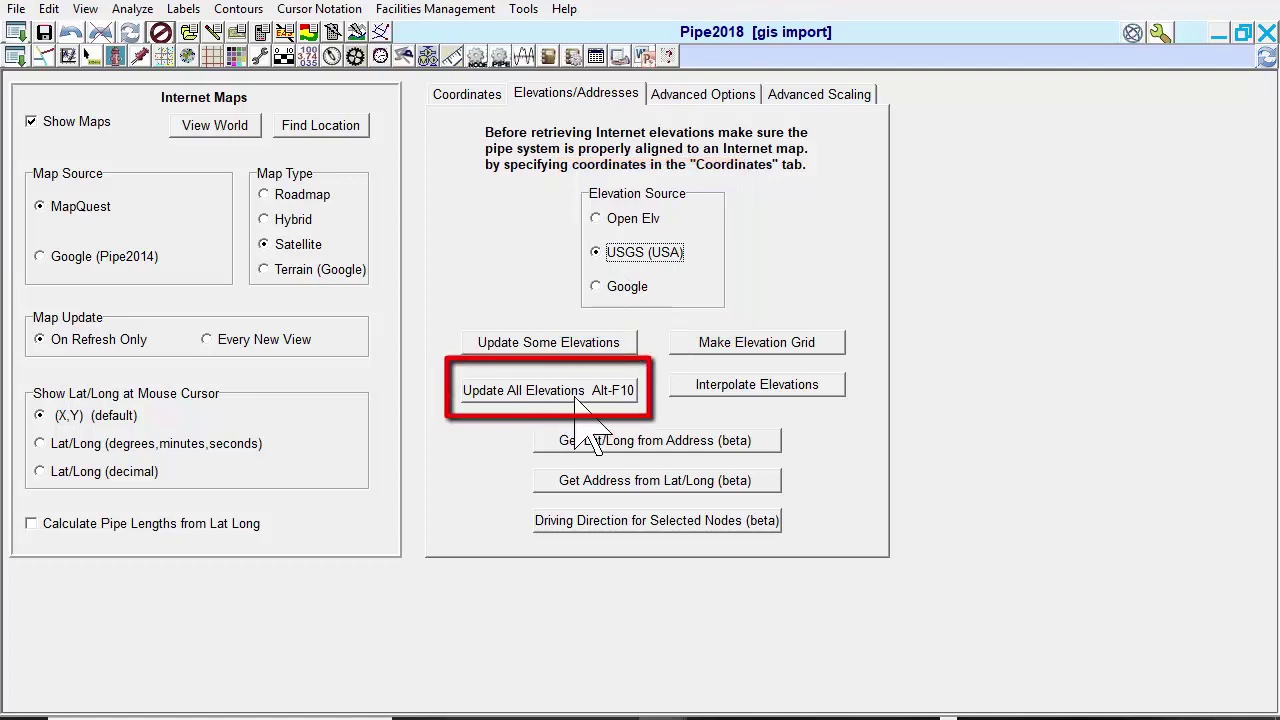
pyautogui.click(578, 400)
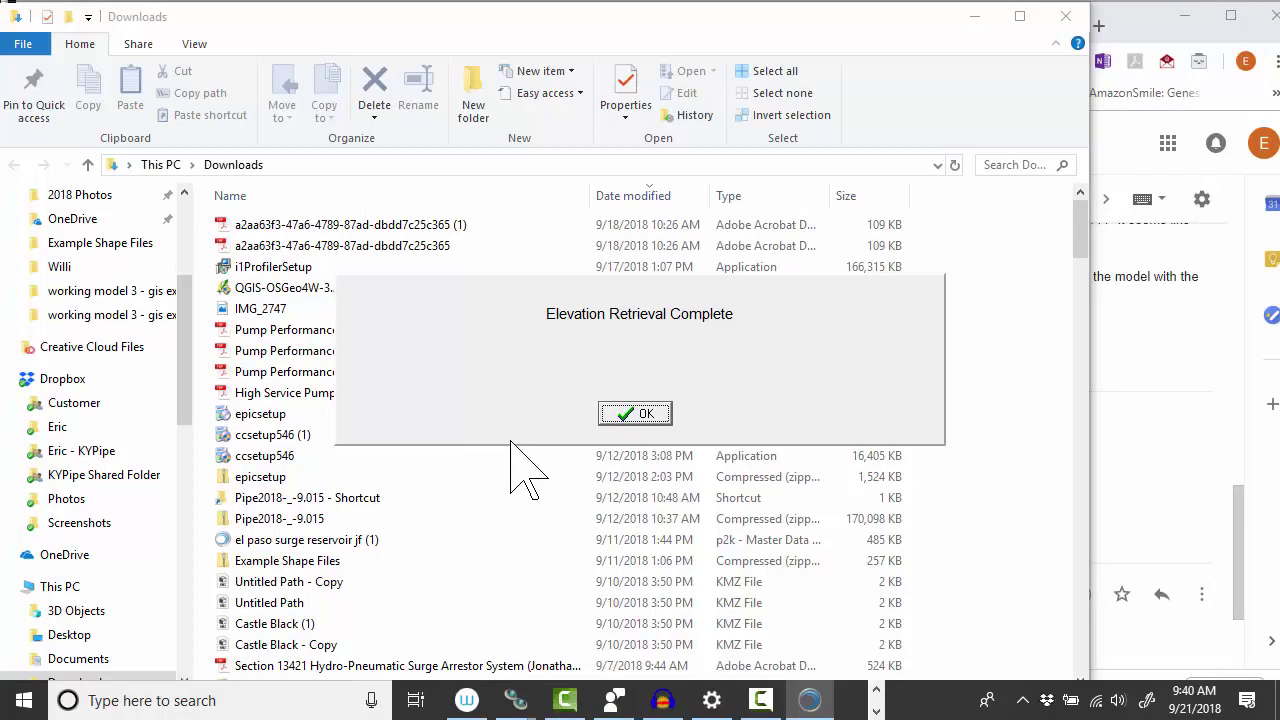
pyautogui.click(655, 415)
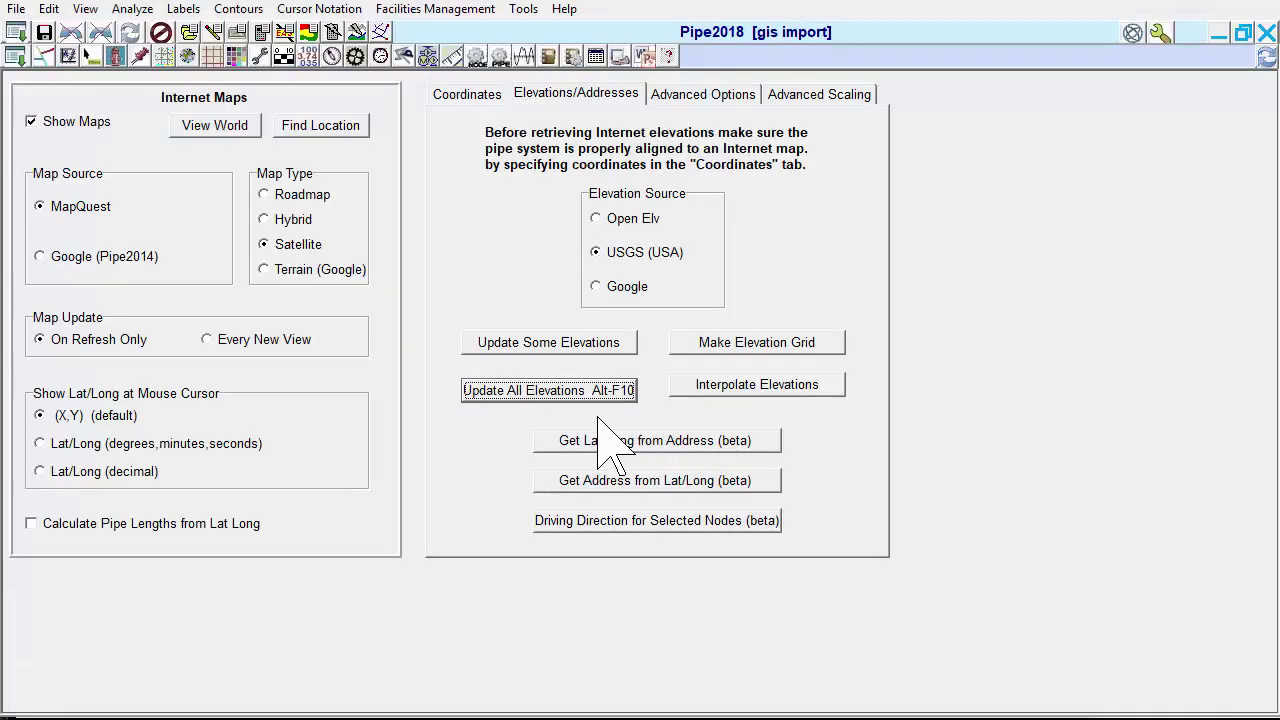
pyautogui.click(382, 32)
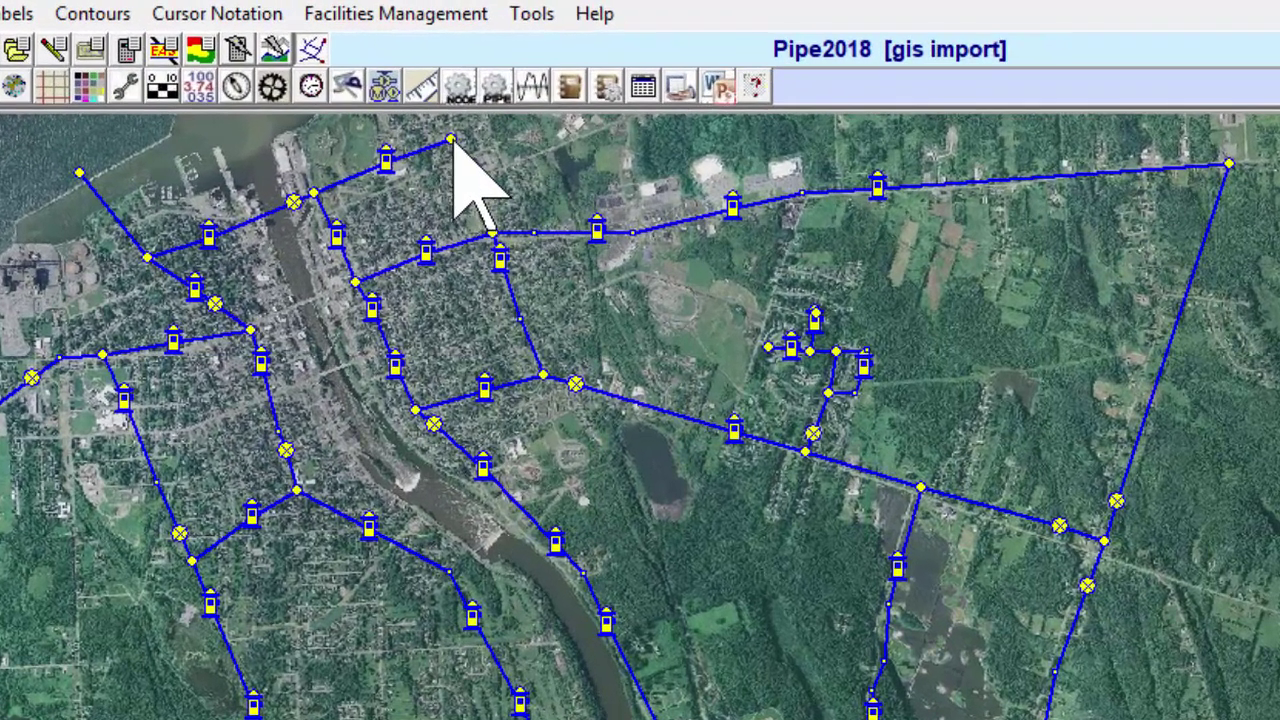
pyautogui.moveTo(452, 140)
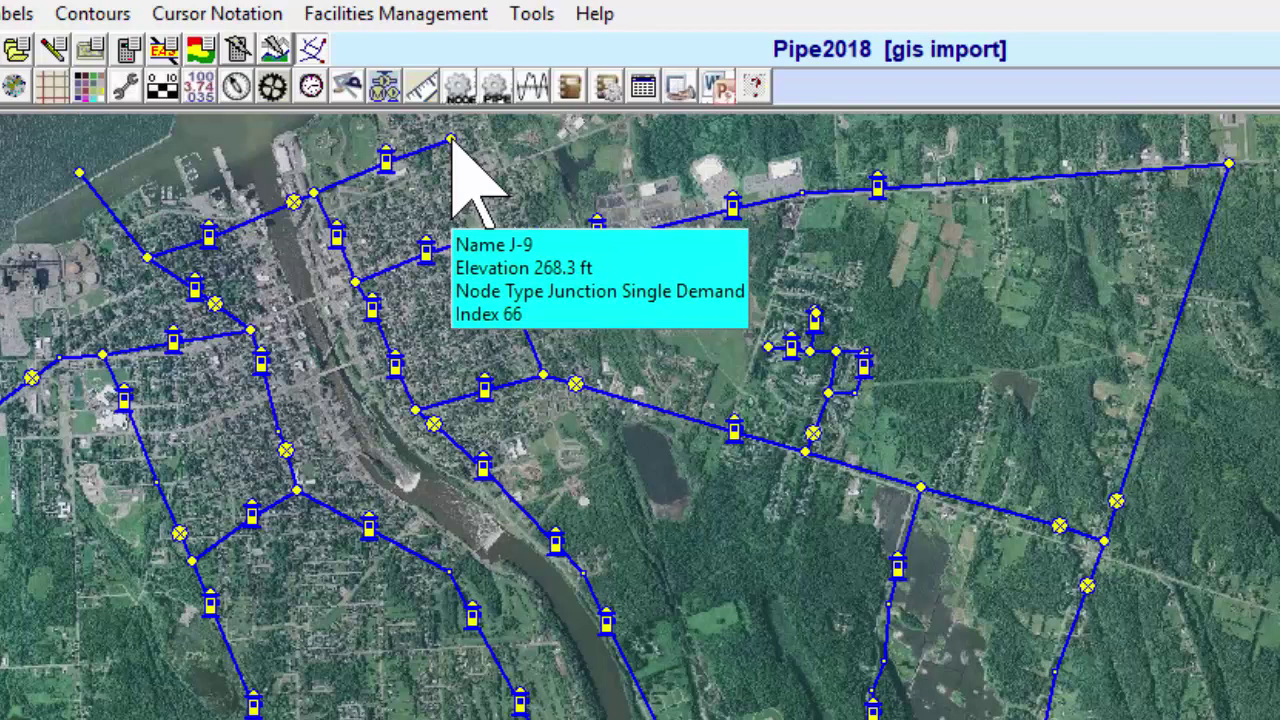
pyautogui.moveTo(550, 372)
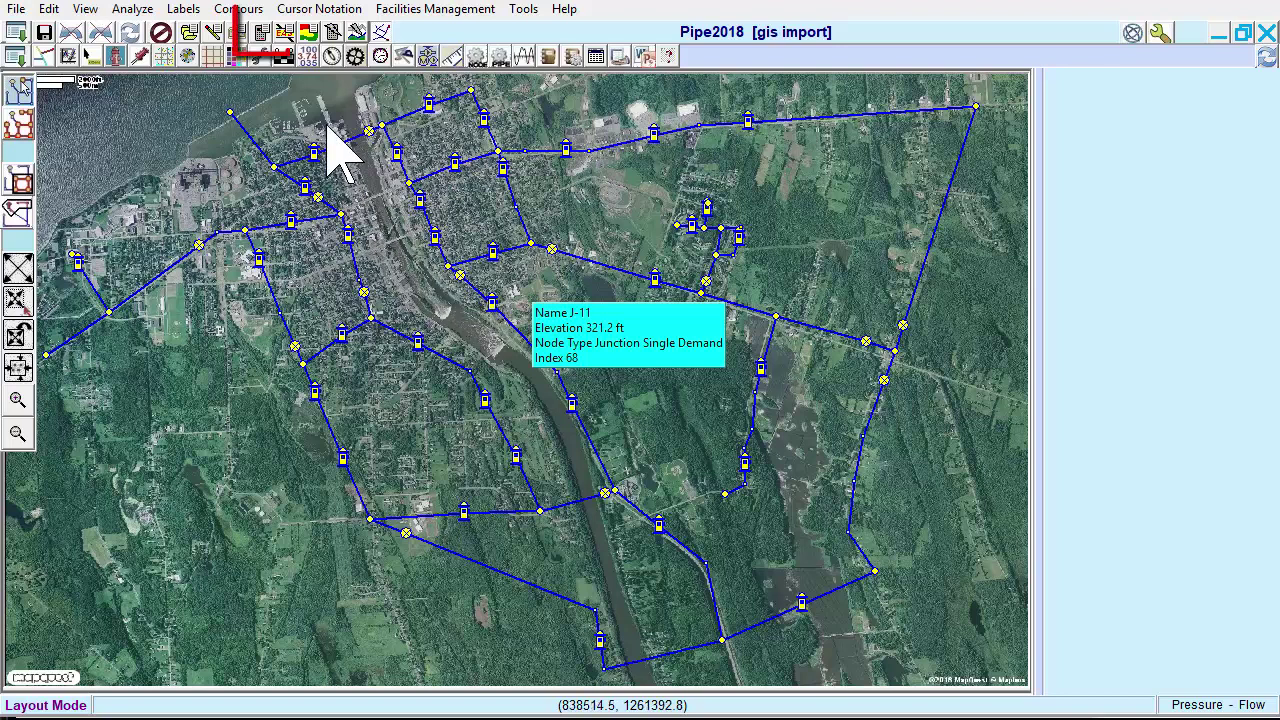
# Step: Run a connectivity check from a central pipe, flagging the disconnected river pipes in red
pyautogui.click(262, 42)
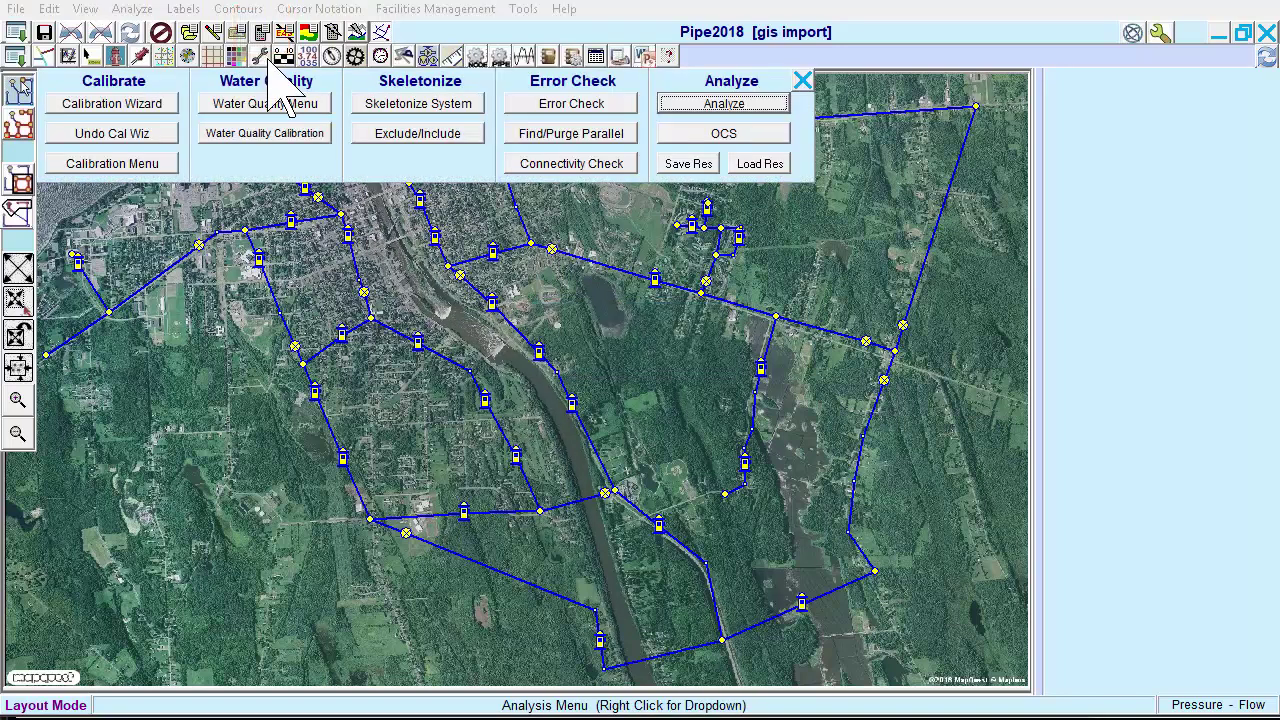
pyautogui.click(579, 167)
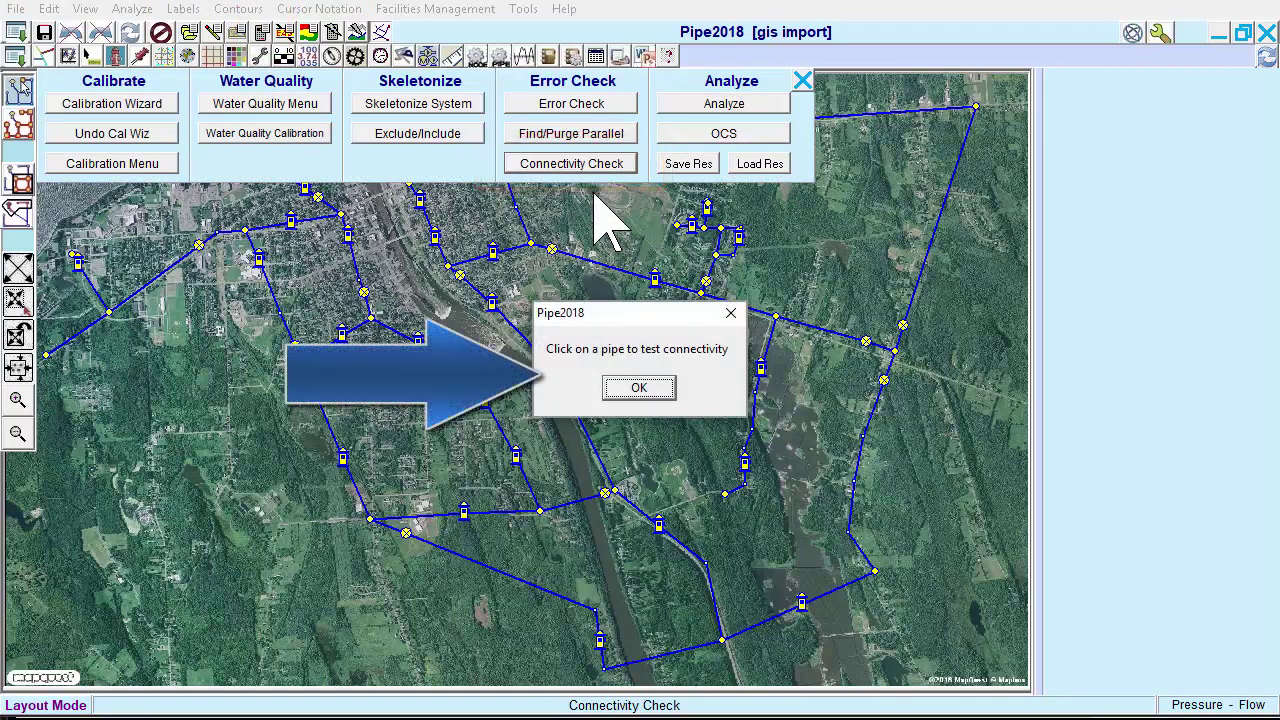
pyautogui.click(639, 387)
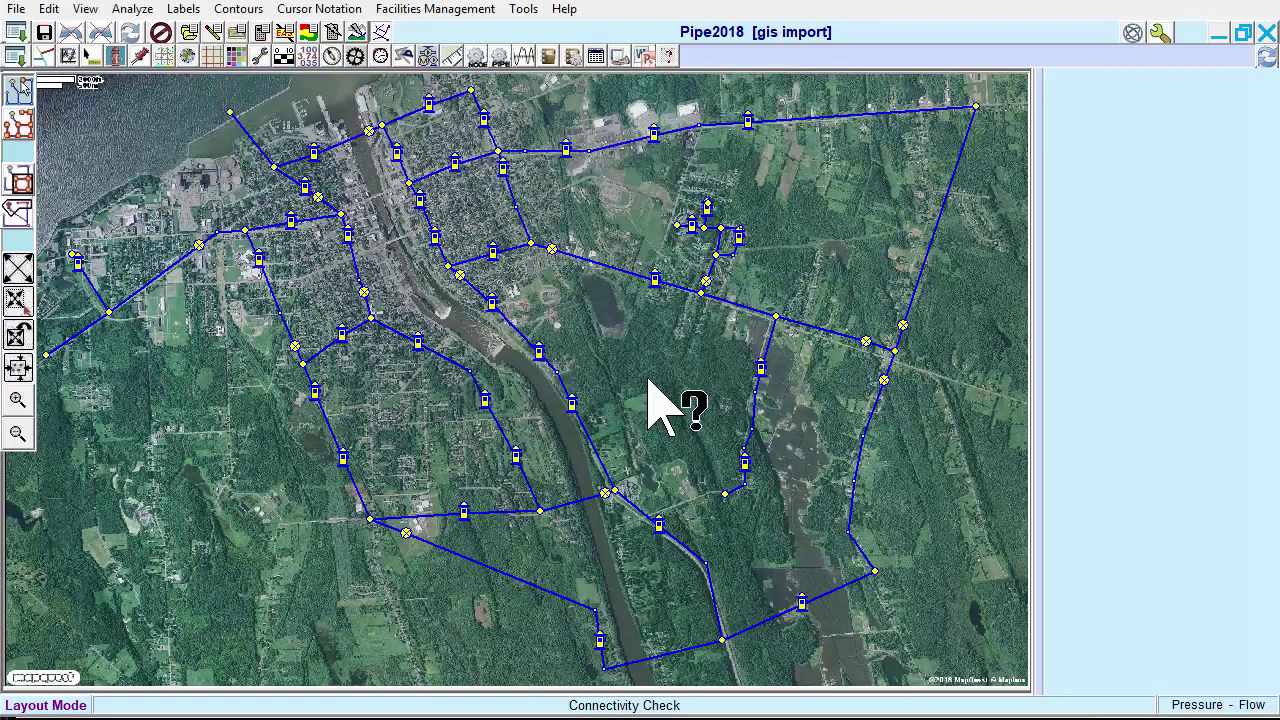
pyautogui.click(620, 275)
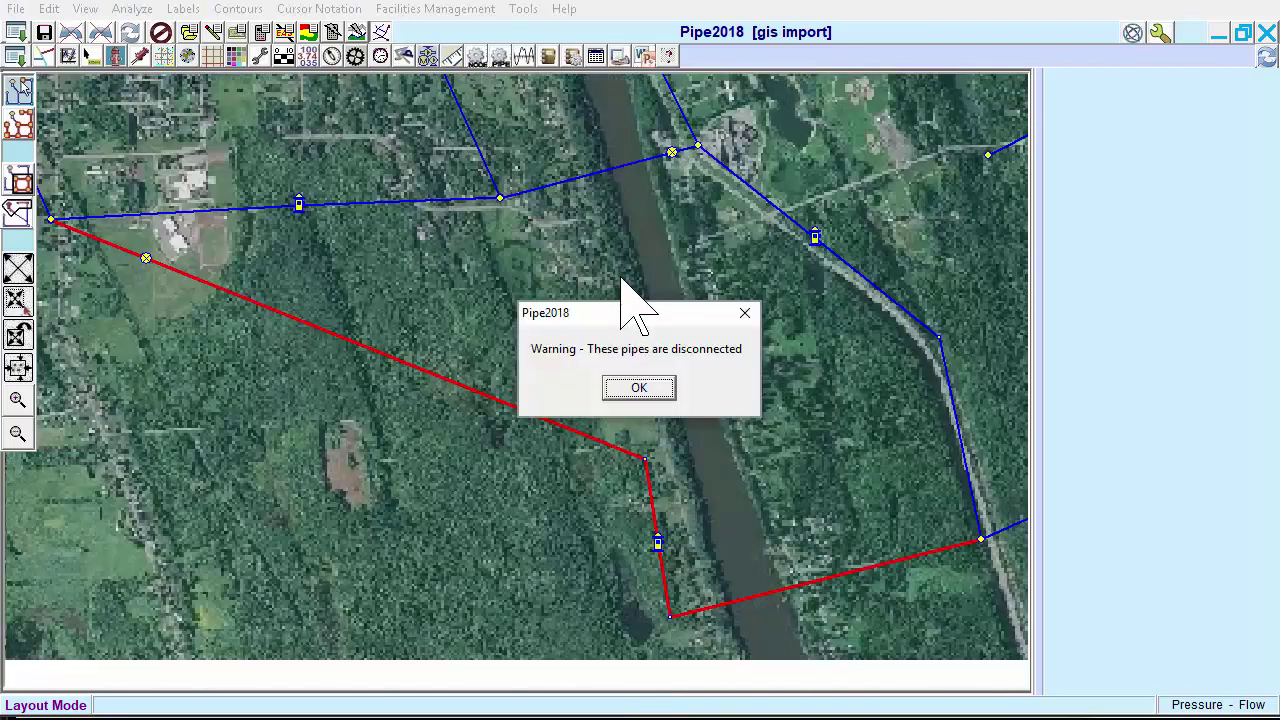
pyautogui.click(640, 386)
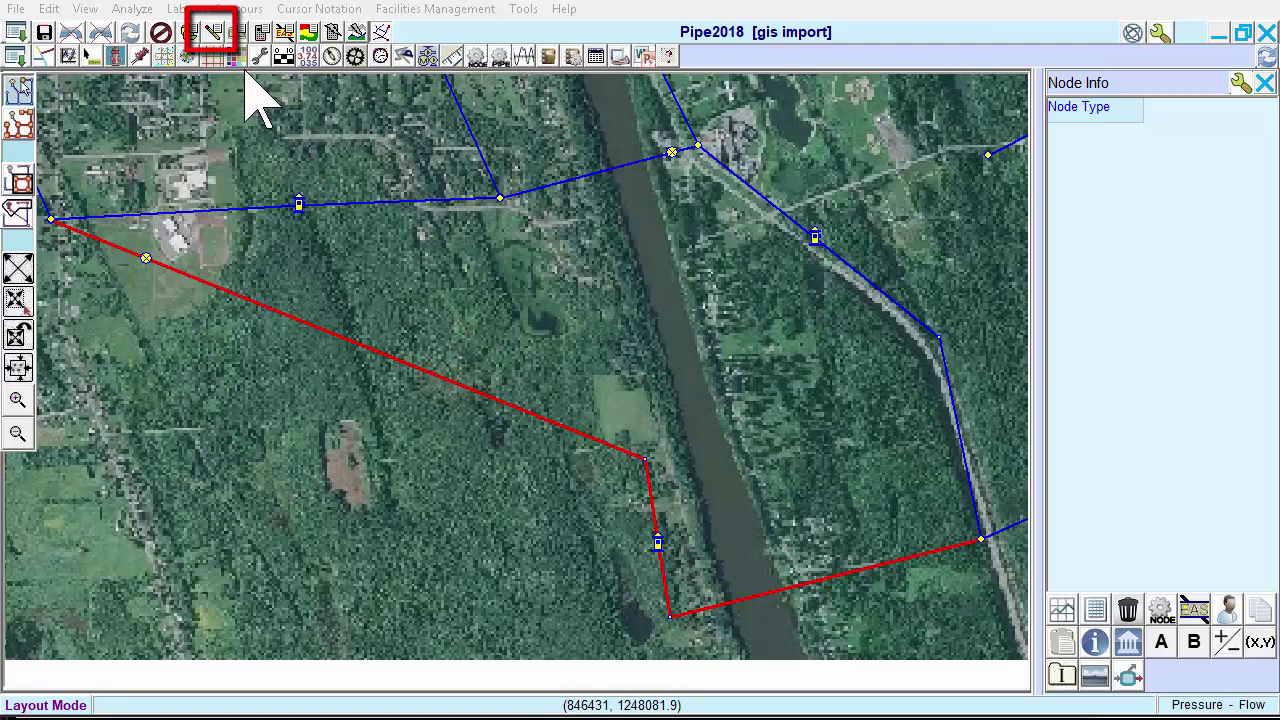
# Step: Connect crisscross pipes with tolerance 1, joining the disconnected river pipes to the network
pyautogui.click(214, 52)
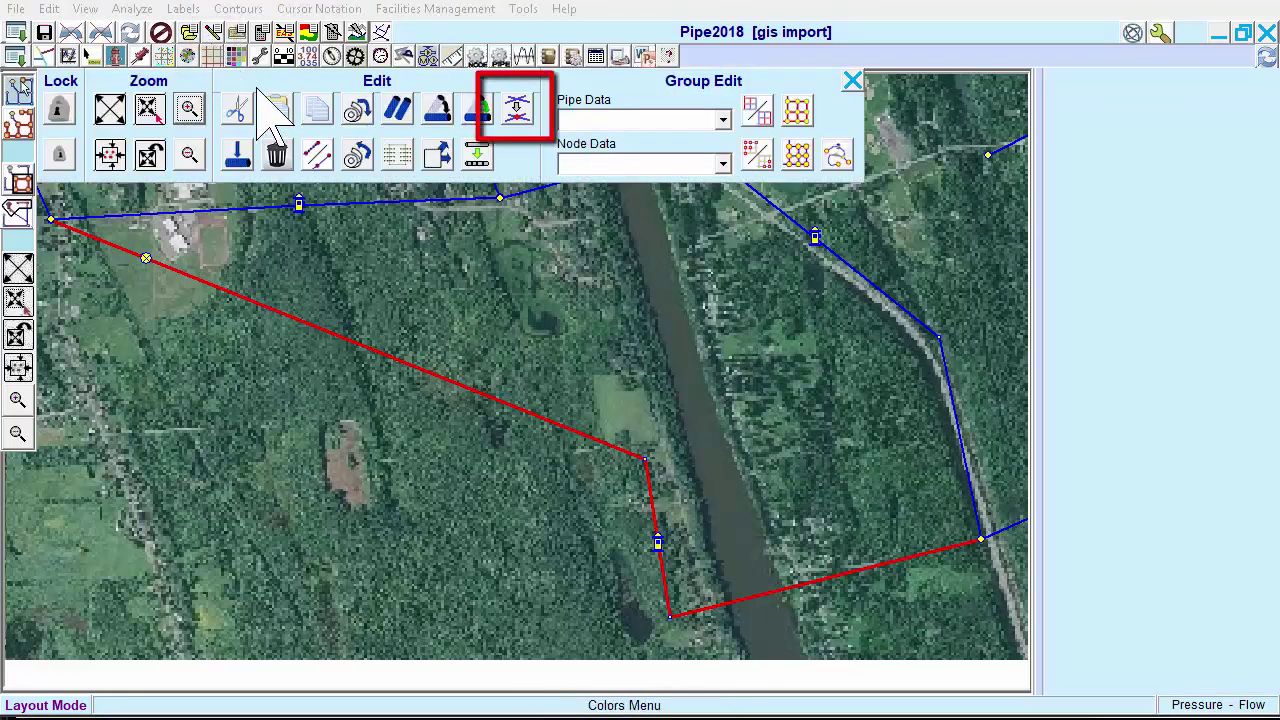
pyautogui.click(517, 110)
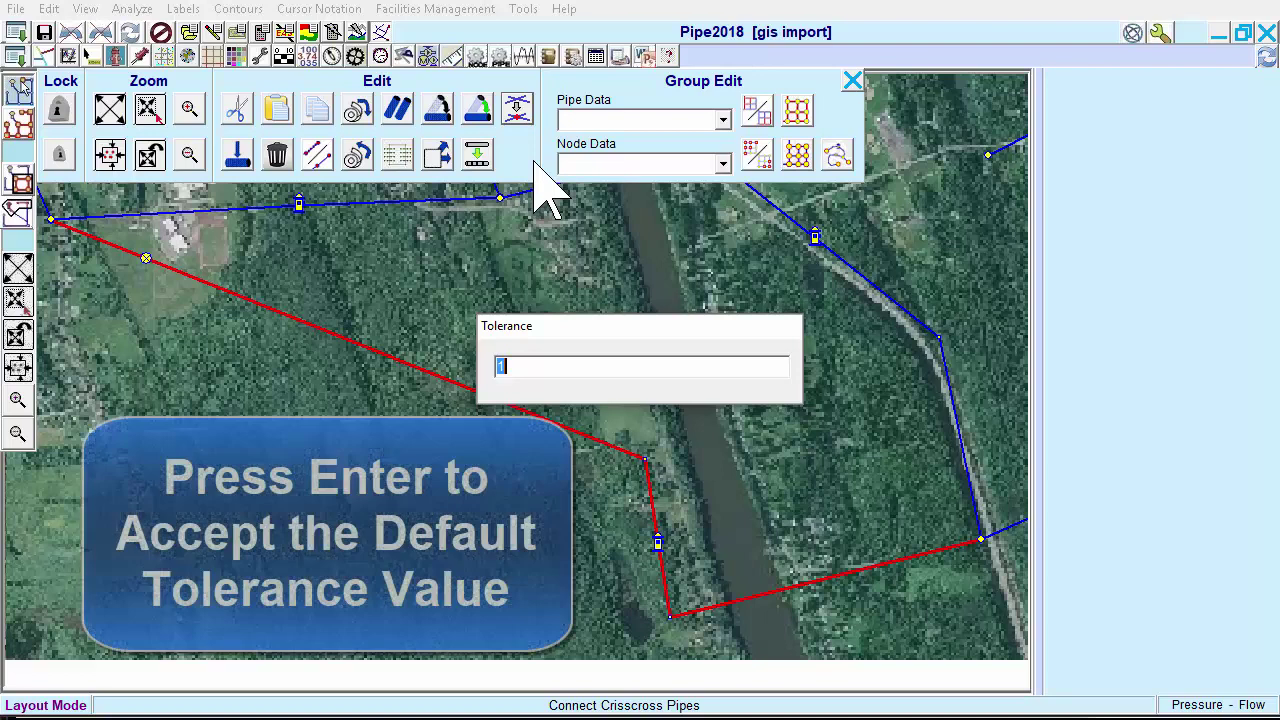
pyautogui.press('Return')
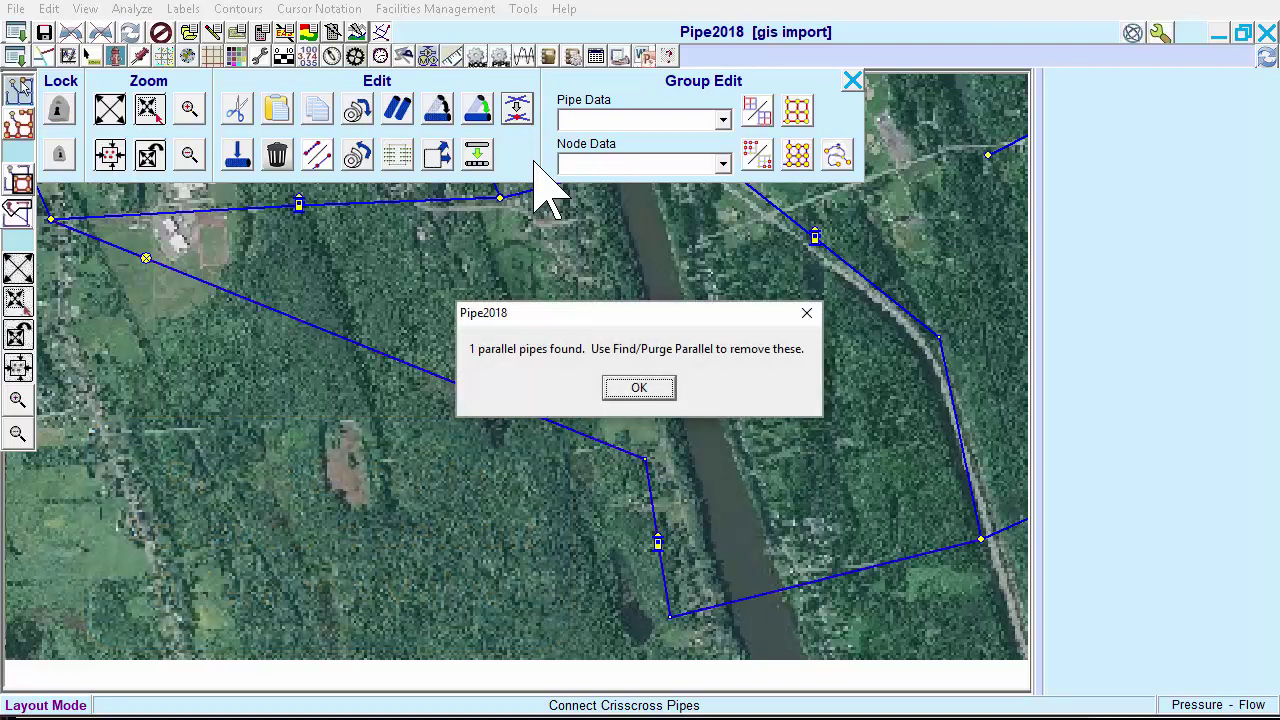
pyautogui.click(658, 386)
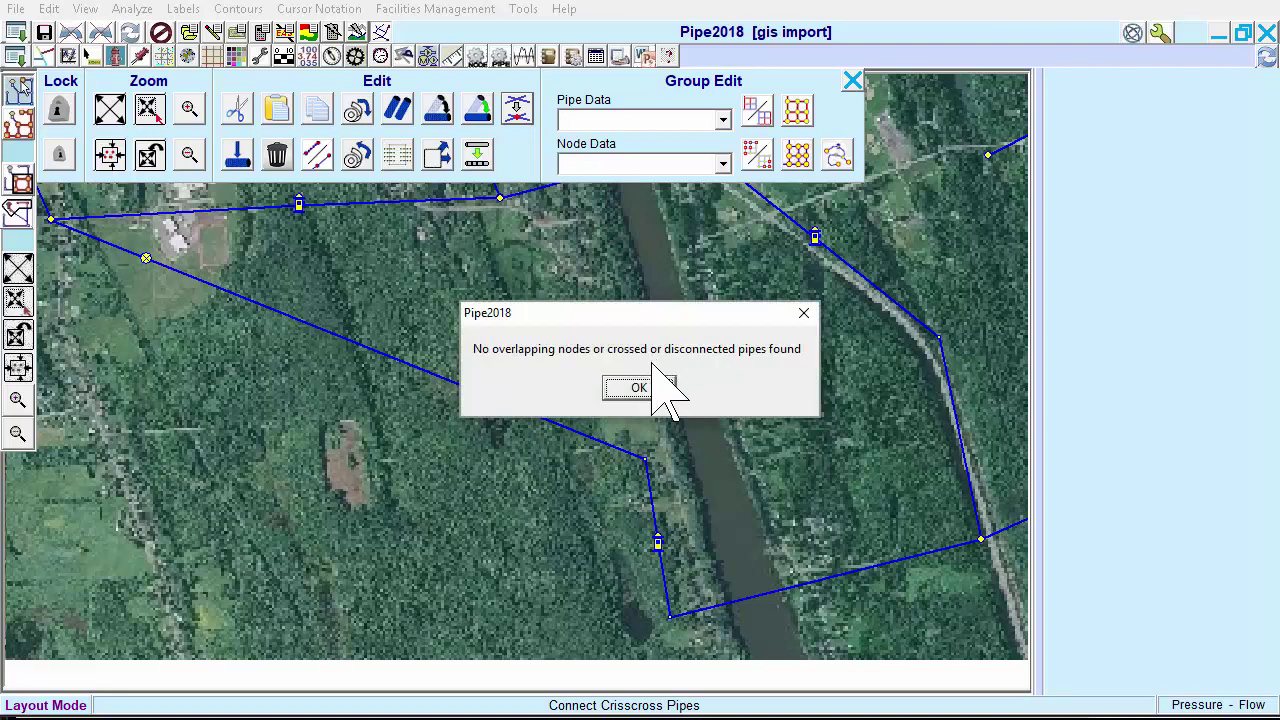